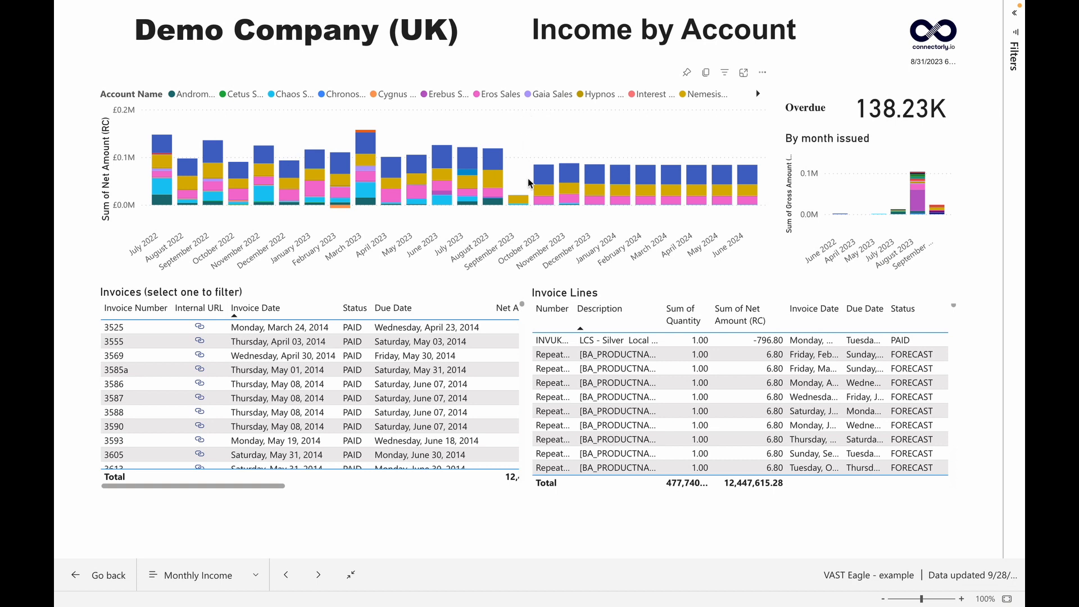
Step: Cross-filter the report by a September 2023 chart segment and an August 2023 segment, and clear the filter
{"action": "scroll", "coordinate": [483, 343], "scroll_direction": "down", "scroll_amount": 1}
{"action": "mouse_move", "coordinate": [495, 163]}
{"action": "left_click", "coordinate": [518, 199]}
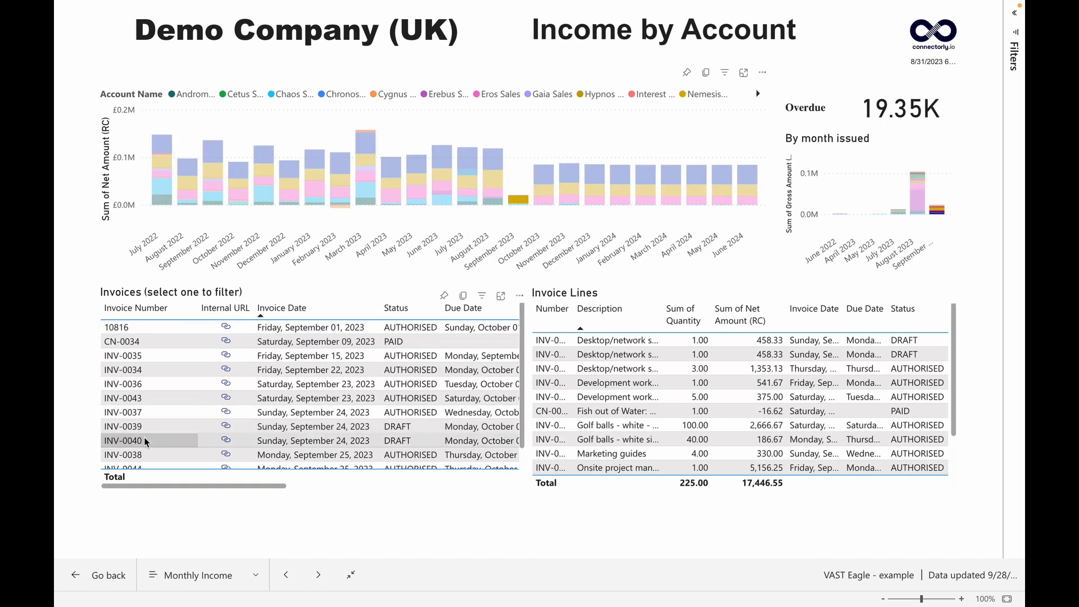
{"action": "left_click", "coordinate": [492, 163]}
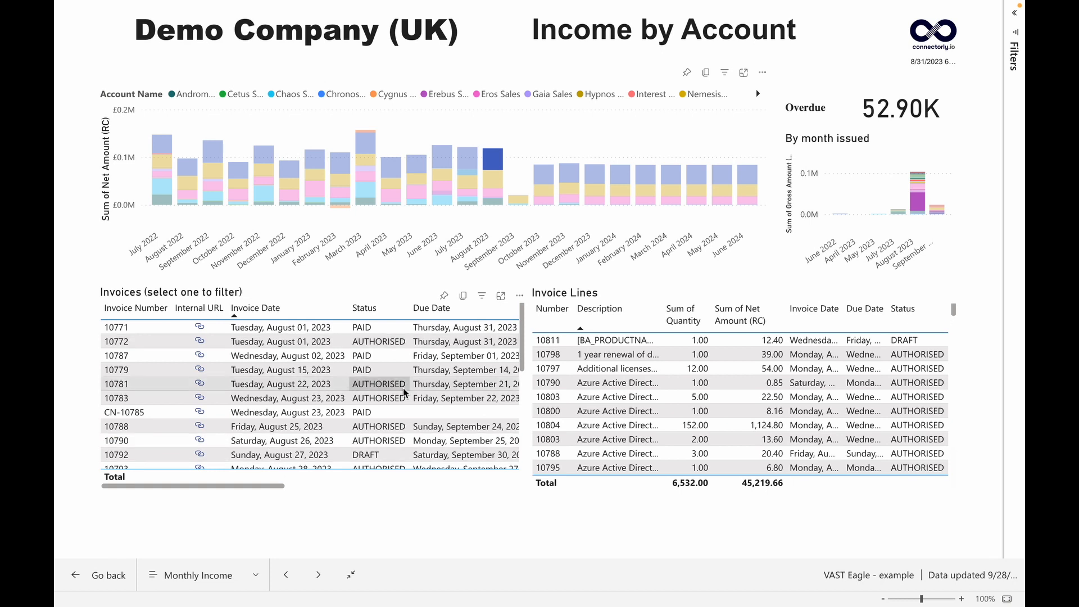
{"action": "left_click", "coordinate": [498, 161]}
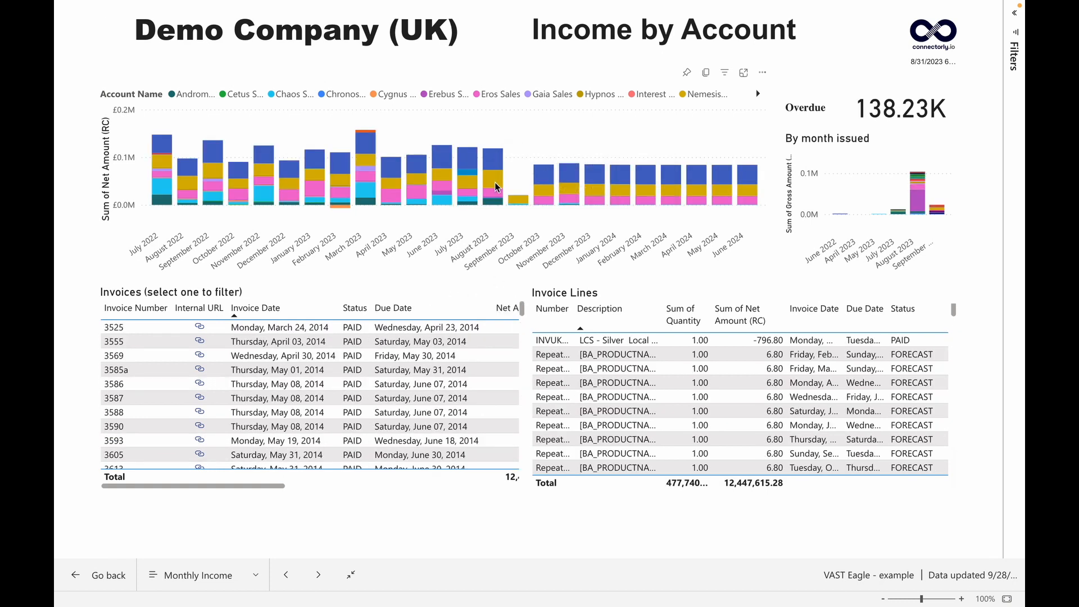
Step: Cross-filter the report by an October 2023 income segment and look through the forecast invoices listed
{"action": "left_click", "coordinate": [549, 193]}
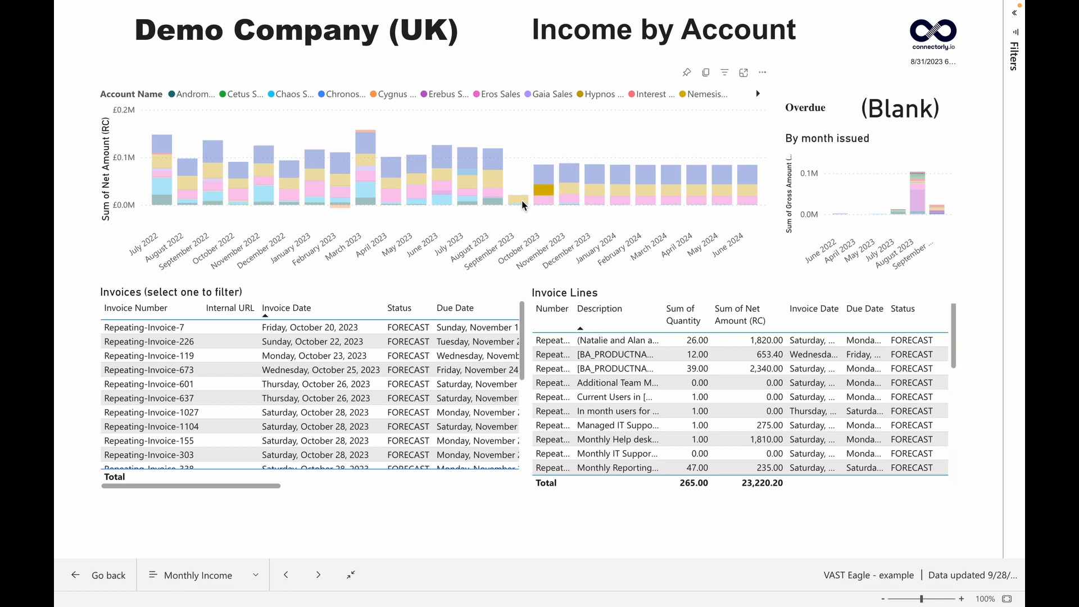
{"action": "scroll", "coordinate": [238, 418], "scroll_direction": "down", "scroll_amount": 2}
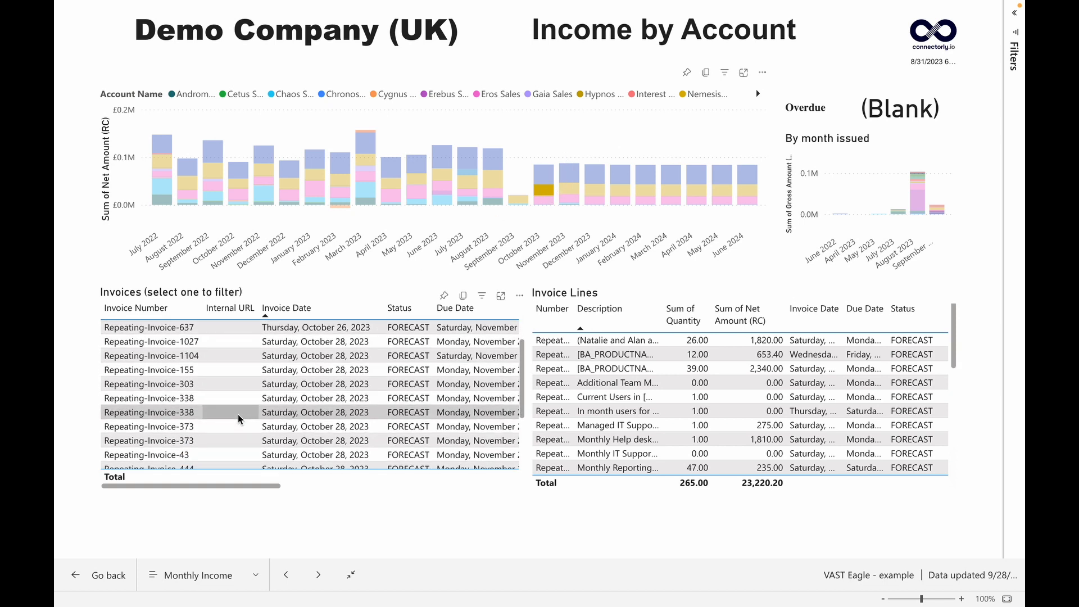
{"action": "scroll", "coordinate": [238, 418], "scroll_direction": "down", "scroll_amount": 3}
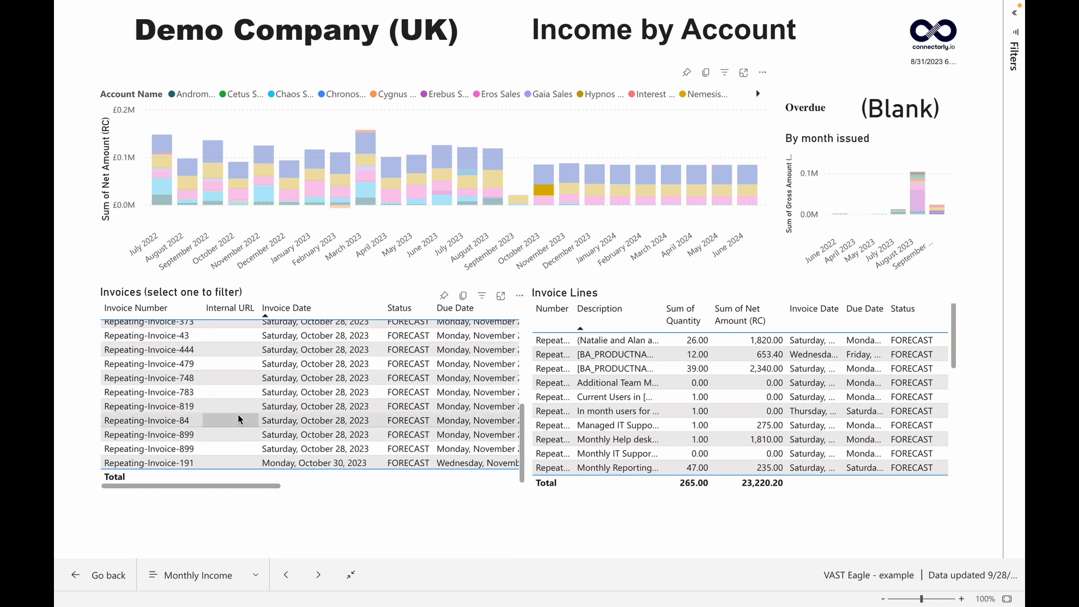
{"action": "scroll", "coordinate": [238, 419], "scroll_direction": "up", "scroll_amount": 5}
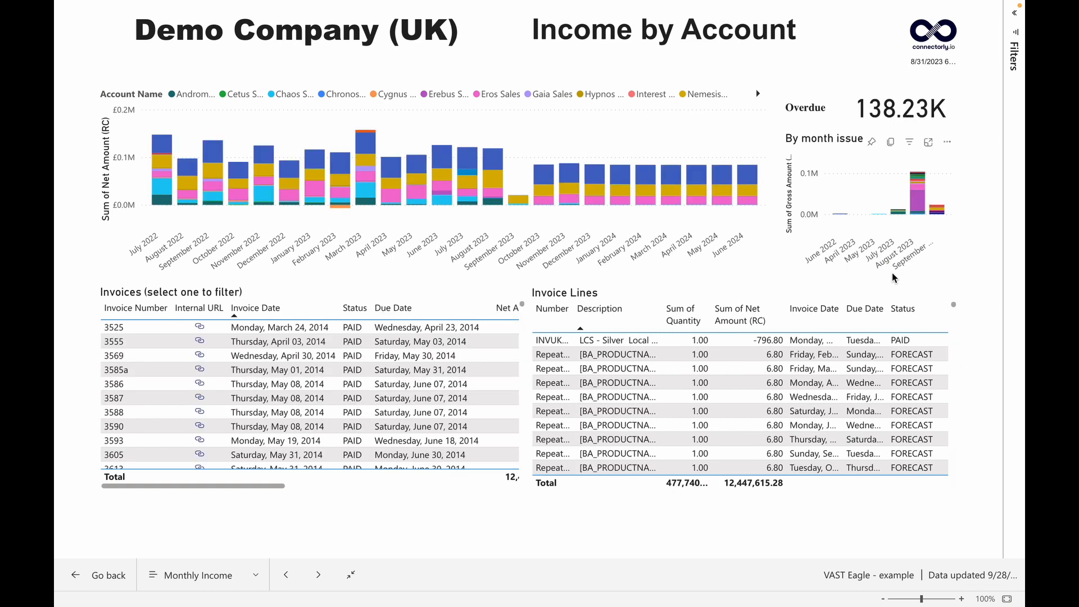
Step: Filter the report by a September segment of the overdue chart and open the source link of invoice INV-0035
{"action": "left_click", "coordinate": [942, 212]}
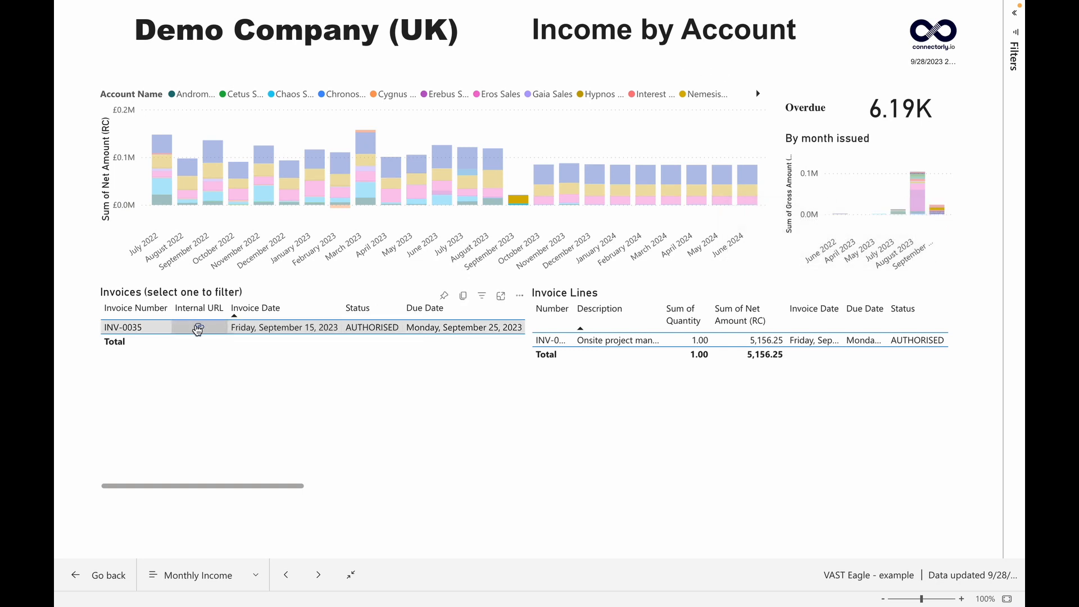
{"action": "left_click", "coordinate": [199, 327]}
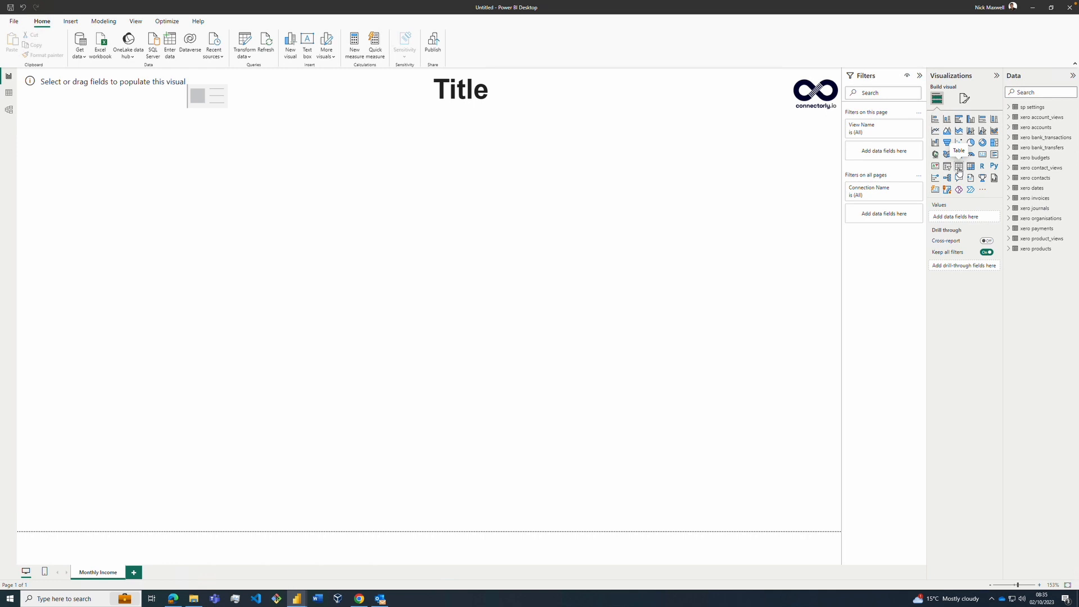
Step: Add a wide table visual directly beneath the page title and convert it to a stacked column chart
{"action": "left_click", "coordinate": [959, 169]}
{"action": "left_click_drag", "start_coordinate": [398, 285], "coordinate": [631, 350]}
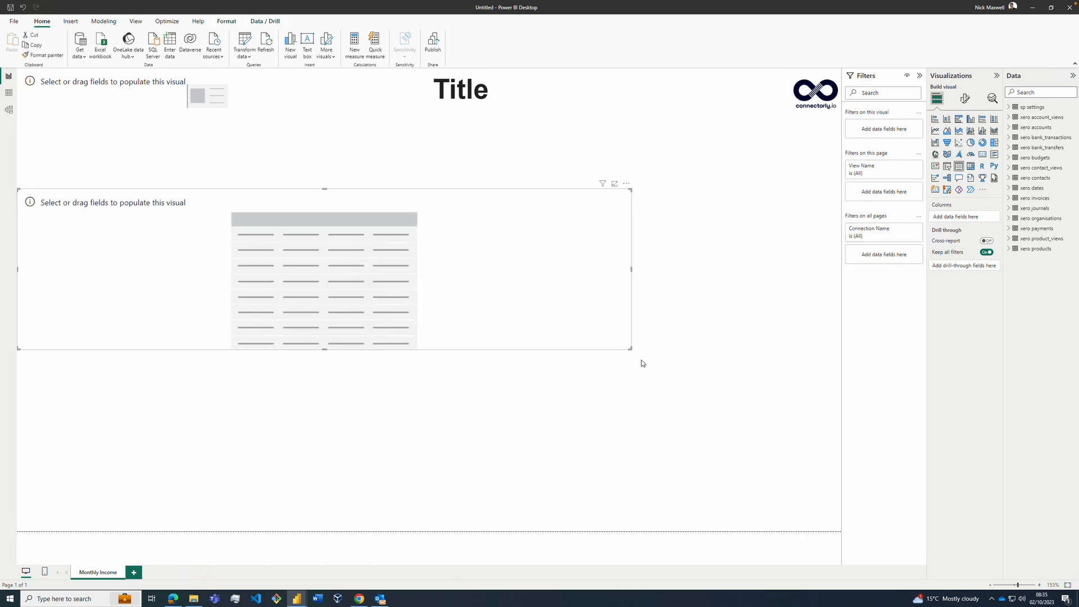
{"action": "left_click", "coordinate": [642, 361]}
{"action": "left_click_drag", "start_coordinate": [532, 201], "coordinate": [532, 139]}
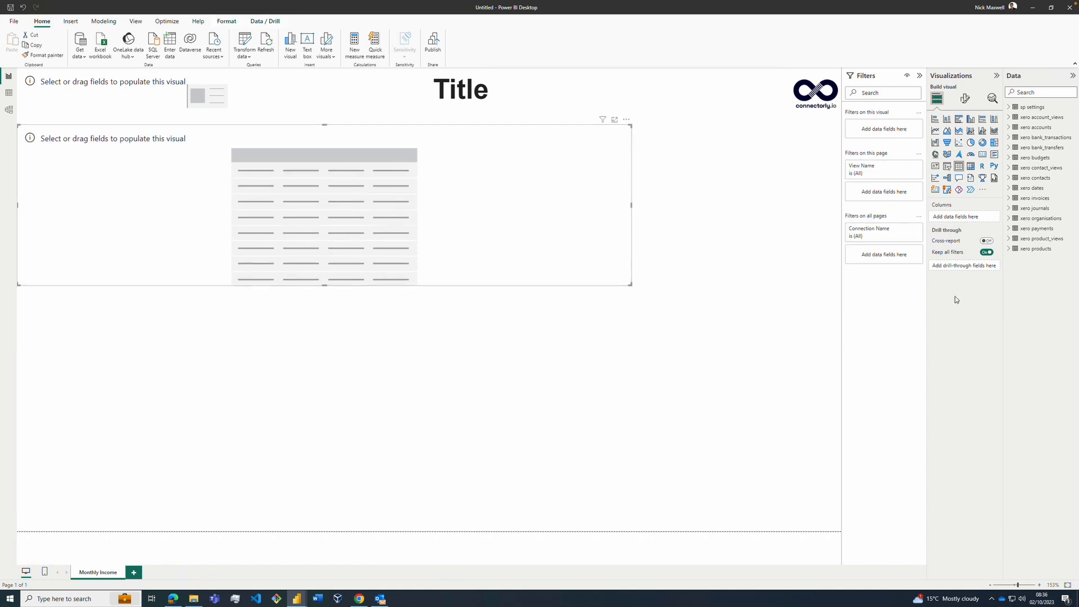
{"action": "left_click", "coordinate": [970, 119]}
Step: Put Fiscal Month Name from the xero dates table on the column chart's X-axis
{"action": "left_click", "coordinate": [1010, 207]}
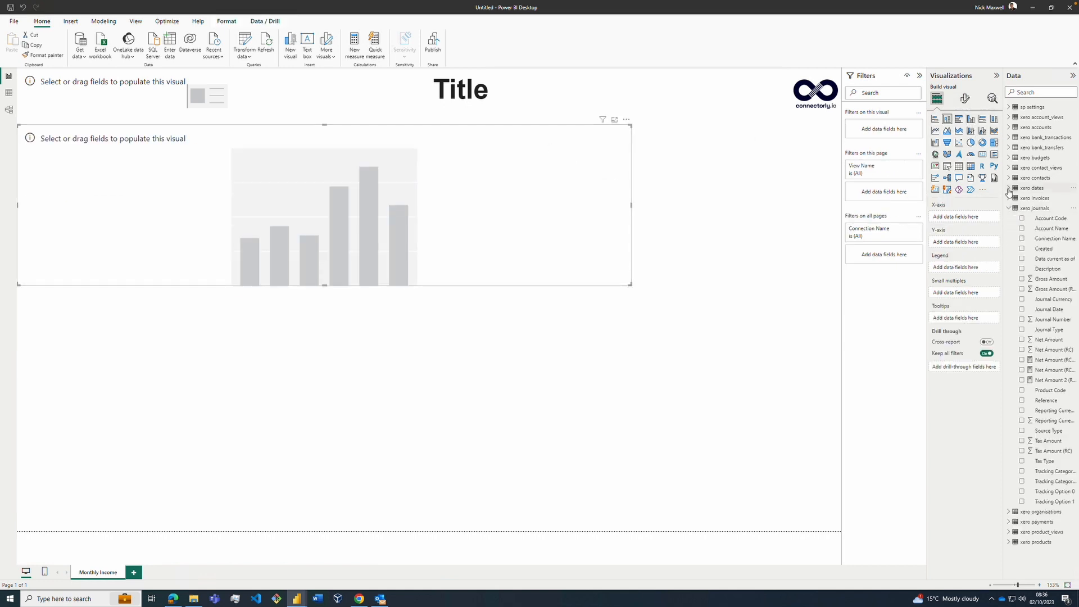
{"action": "left_click", "coordinate": [1009, 189]}
{"action": "left_click_drag", "start_coordinate": [1003, 300], "coordinate": [978, 298]}
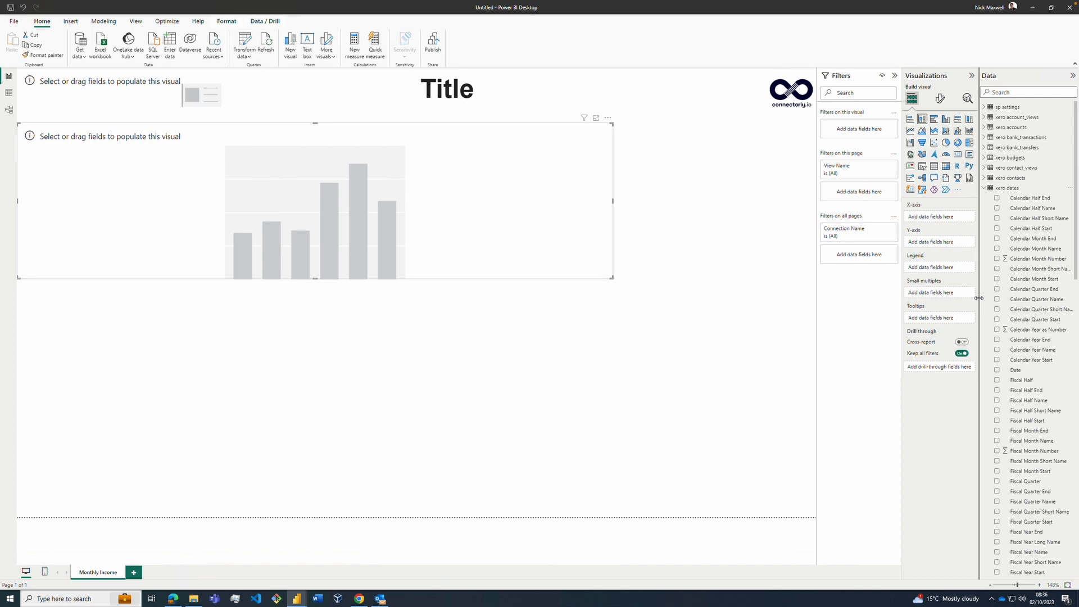
{"action": "scroll", "coordinate": [1028, 276], "scroll_direction": "down", "scroll_amount": 5}
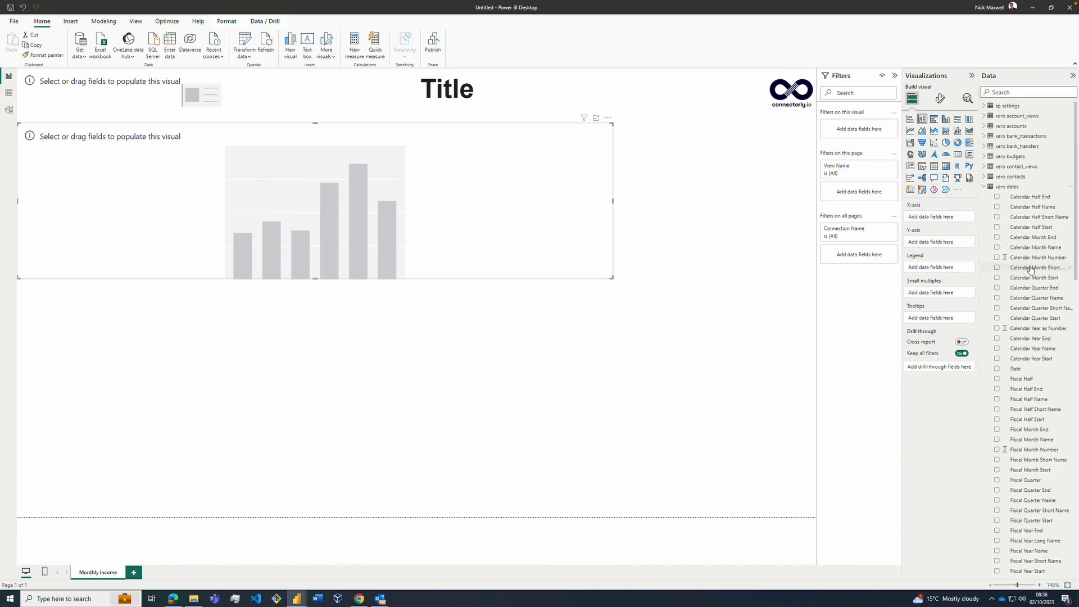
{"action": "scroll", "coordinate": [1030, 269], "scroll_direction": "down", "scroll_amount": 5}
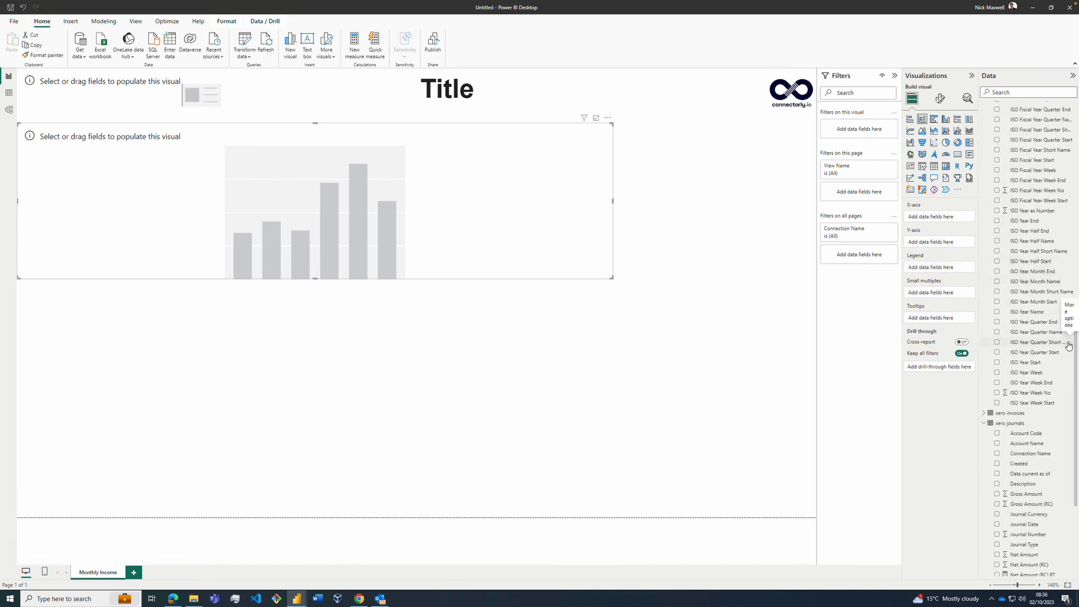
{"action": "scroll", "coordinate": [1044, 281], "scroll_direction": "up", "scroll_amount": 5}
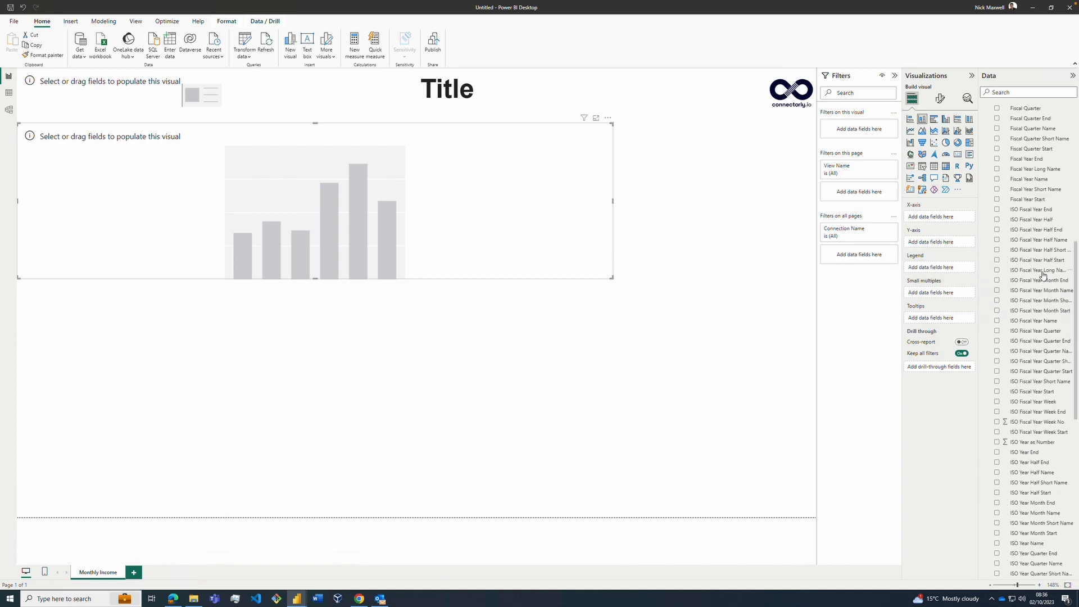
{"action": "left_click_drag", "start_coordinate": [1031, 177], "coordinate": [938, 216]}
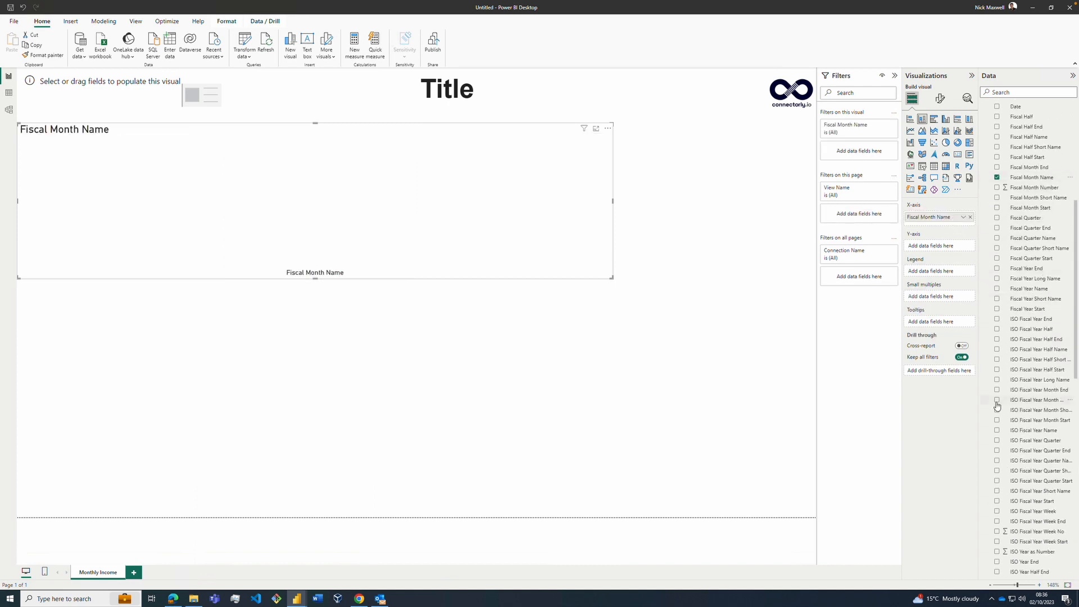
Step: Use Net Amount (RC) from xero journals as the chart's Y-axis and Account Name as its legend
{"action": "scroll", "coordinate": [996, 404], "scroll_direction": "down", "scroll_amount": 5}
{"action": "scroll", "coordinate": [996, 405], "scroll_direction": "down", "scroll_amount": 5}
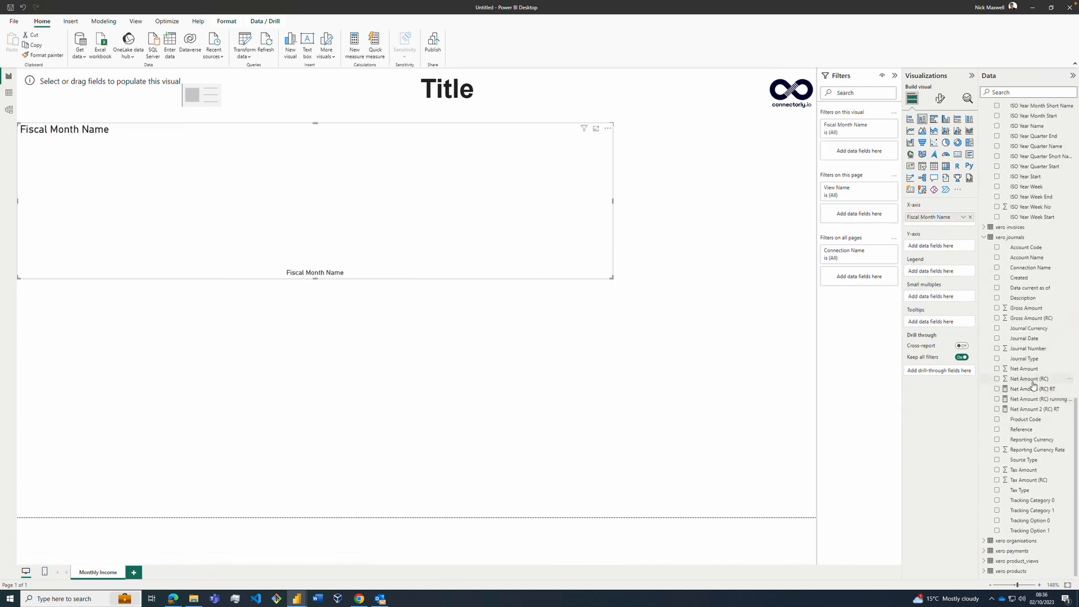
{"action": "left_click_drag", "start_coordinate": [1033, 386], "coordinate": [932, 245]}
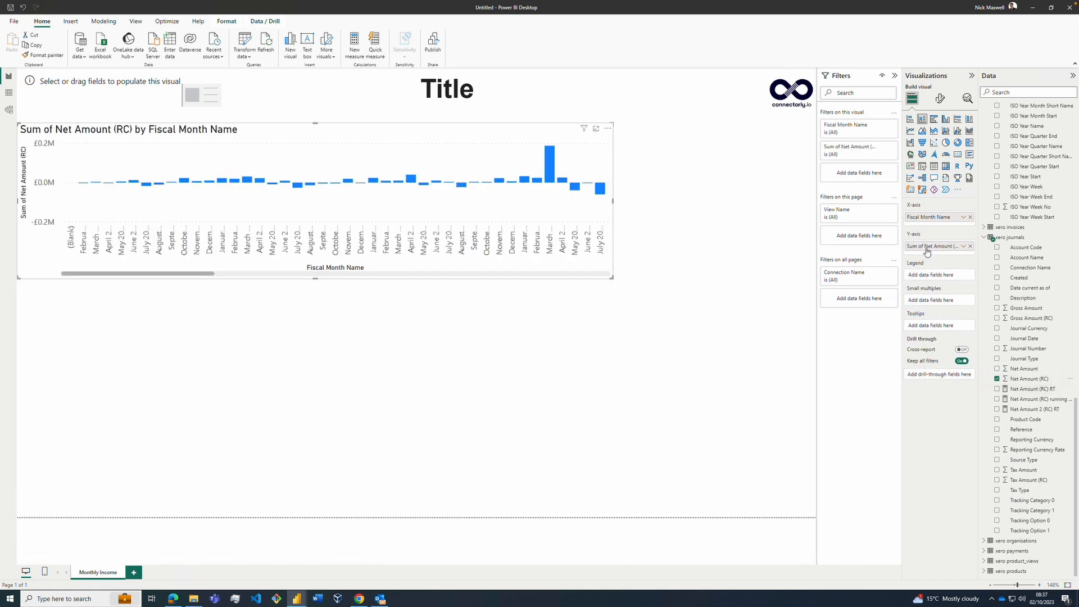
{"action": "scroll", "coordinate": [1037, 186], "scroll_direction": "up", "scroll_amount": 5}
{"action": "scroll", "coordinate": [1039, 253], "scroll_direction": "down", "scroll_amount": 5}
{"action": "left_click", "coordinate": [994, 262]}
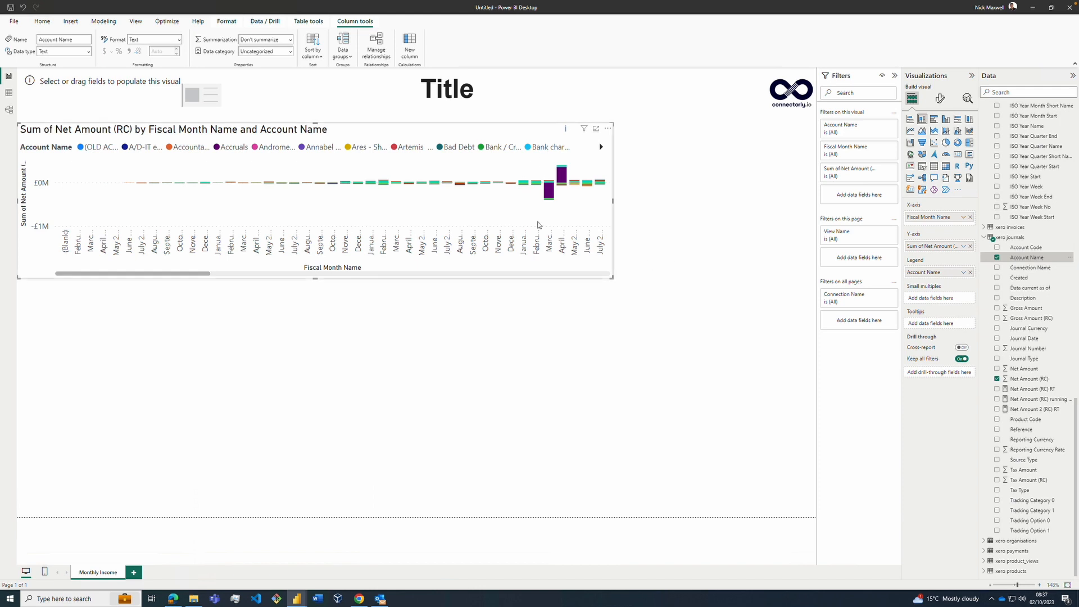
Step: Replace the page's title text with "Income by Account"
{"action": "double_click", "coordinate": [439, 92]}
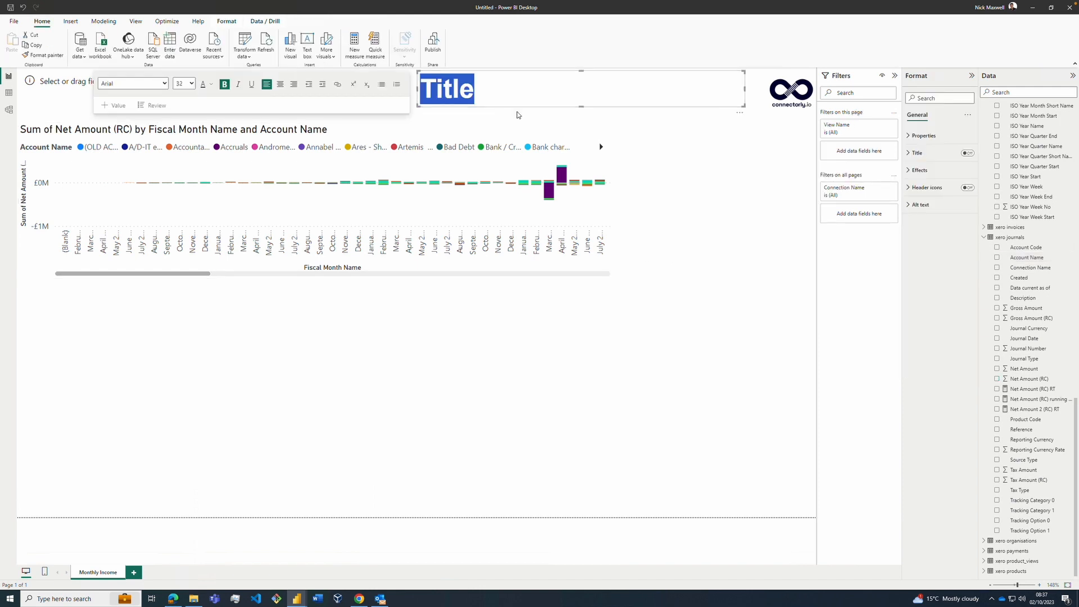
{"action": "type", "text": "Income by Account"}
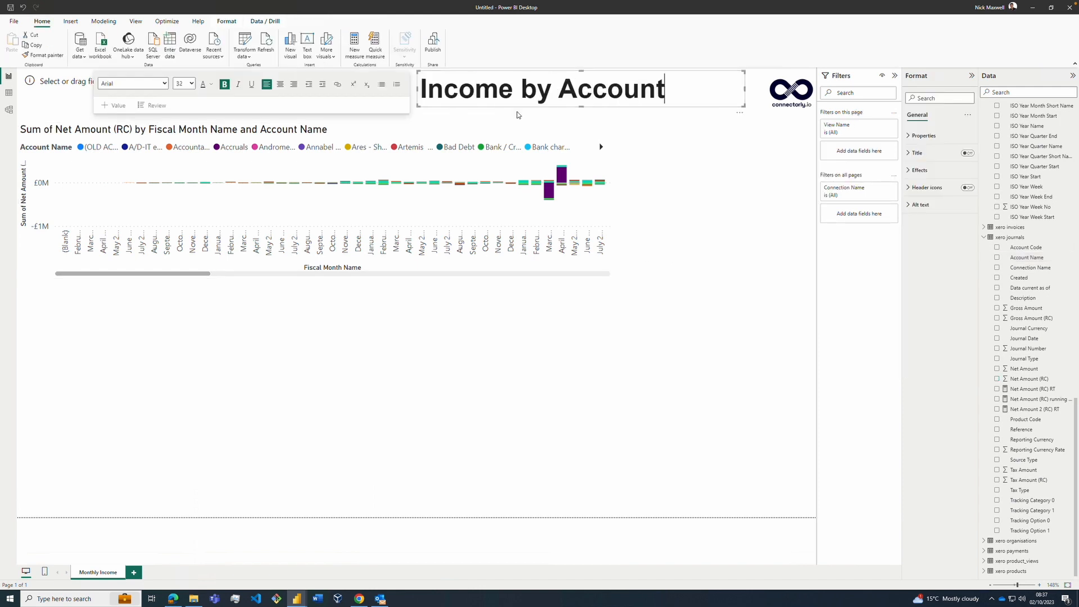
{"action": "left_click", "coordinate": [645, 357]}
Step: Add Class from the xero accounts table as a page-level filter and restrict it to Revenue
{"action": "scroll", "coordinate": [1020, 168], "scroll_direction": "up", "scroll_amount": 10}
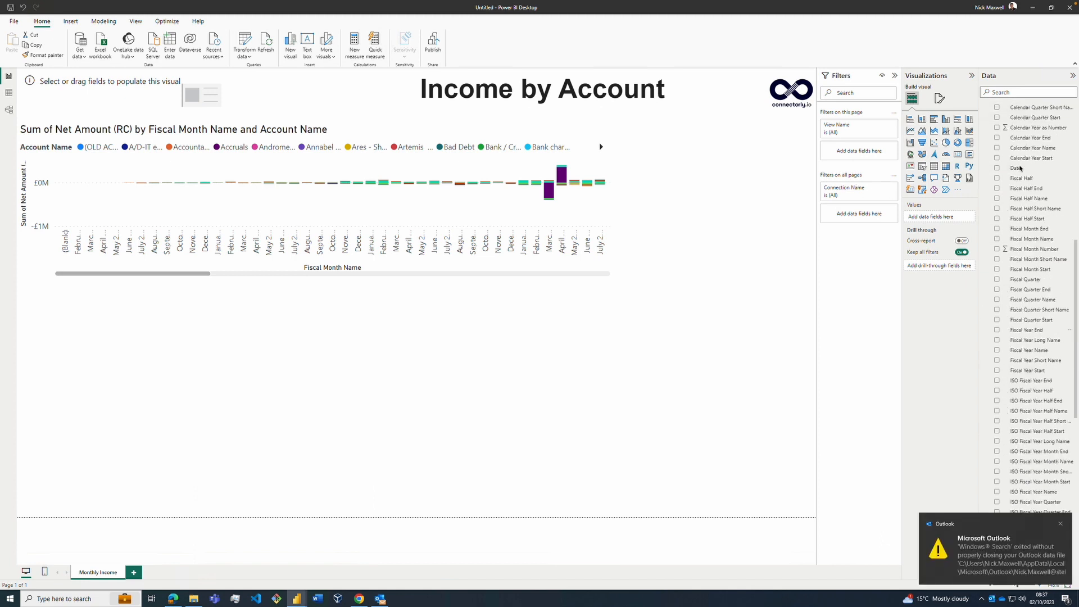
{"action": "scroll", "coordinate": [1020, 168], "scroll_direction": "up", "scroll_amount": 5}
{"action": "left_click", "coordinate": [983, 188]}
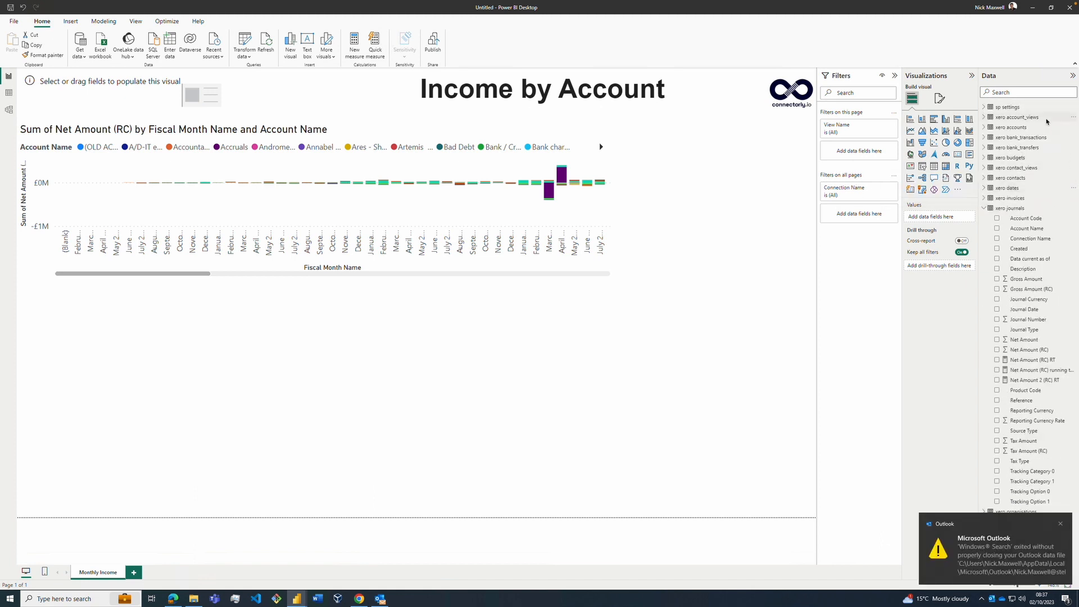
{"action": "left_click", "coordinate": [983, 126]}
{"action": "left_click_drag", "start_coordinate": [1015, 188], "coordinate": [860, 163]}
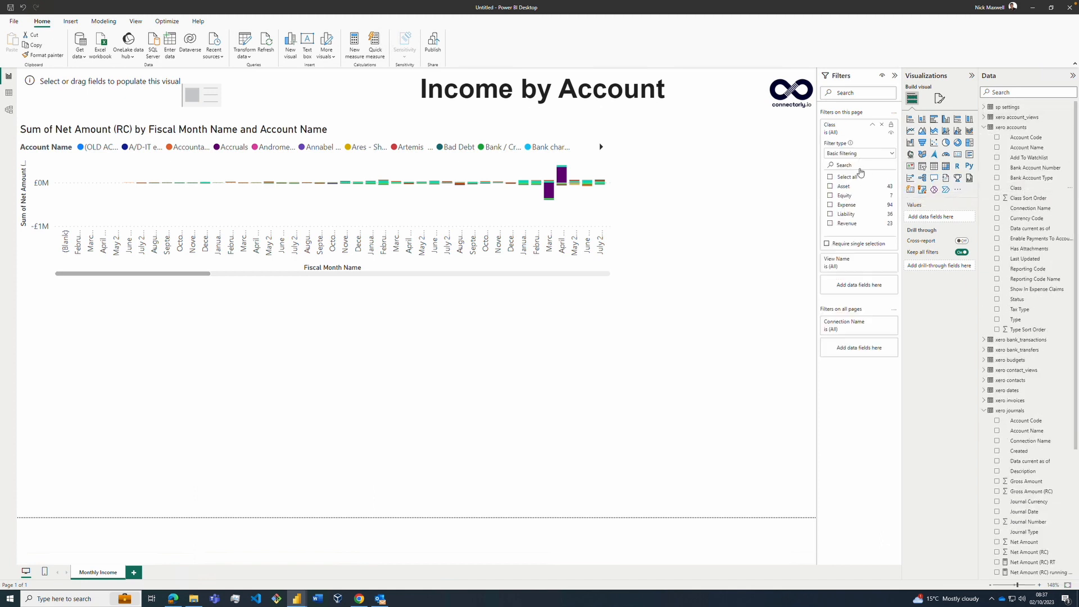
{"action": "left_click", "coordinate": [830, 223]}
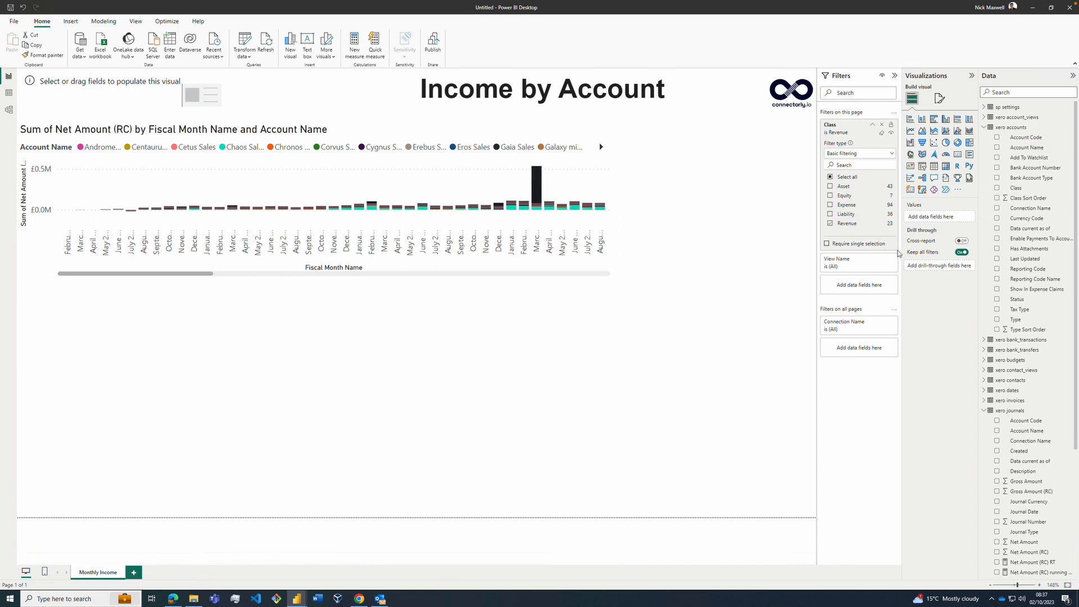
Step: Add Fiscal Year Start from the xero dates table as a page-level filter
{"action": "mouse_move", "coordinate": [949, 257]}
{"action": "left_click", "coordinate": [984, 411]}
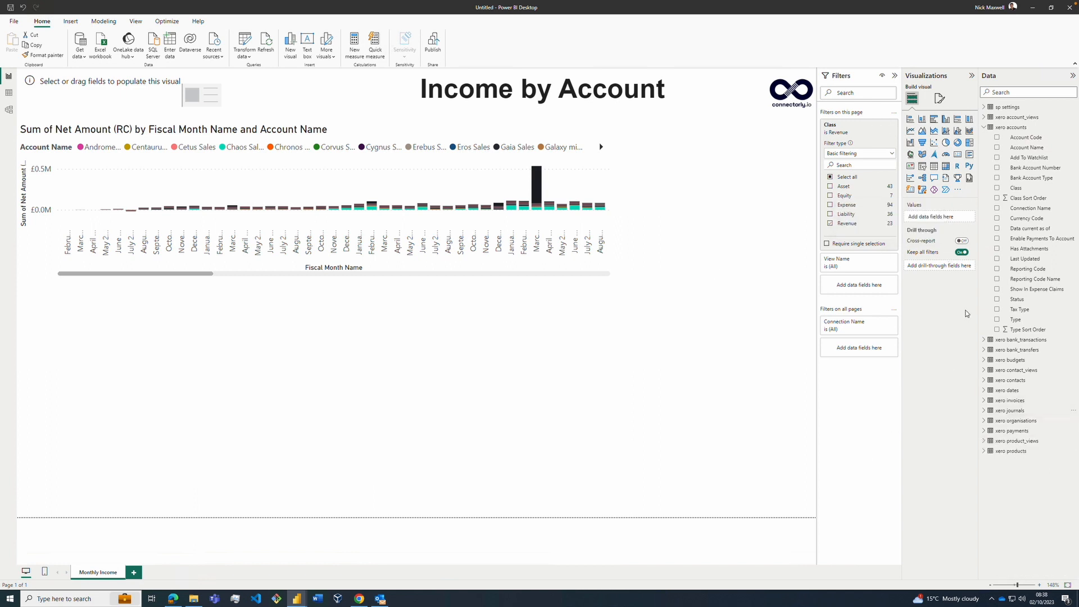
{"action": "left_click", "coordinate": [984, 127]}
{"action": "left_click", "coordinate": [983, 188]}
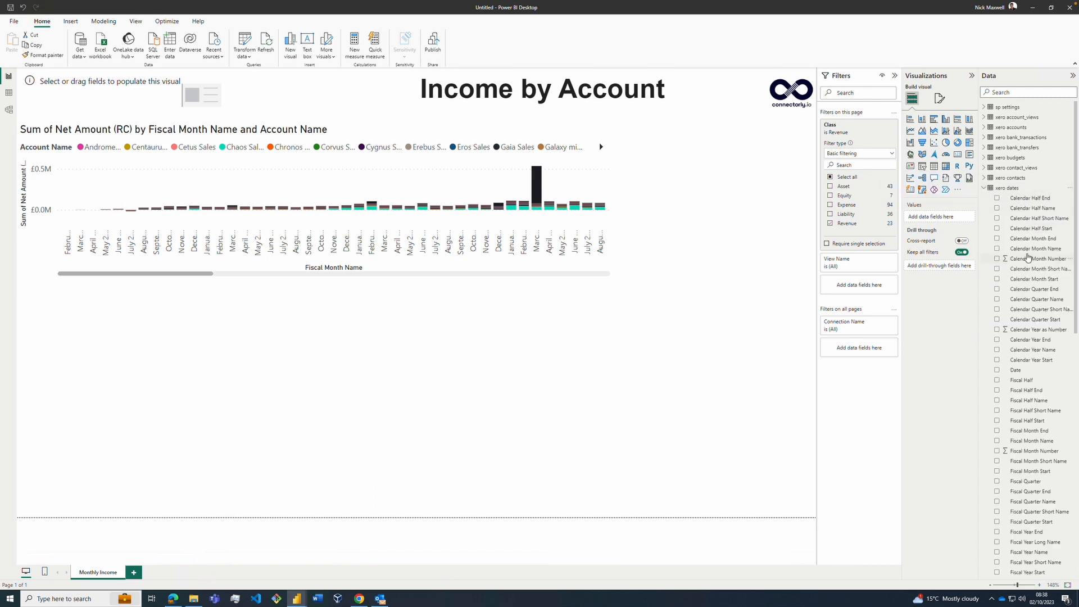
{"action": "scroll", "coordinate": [1003, 404], "scroll_direction": "down", "scroll_amount": 3}
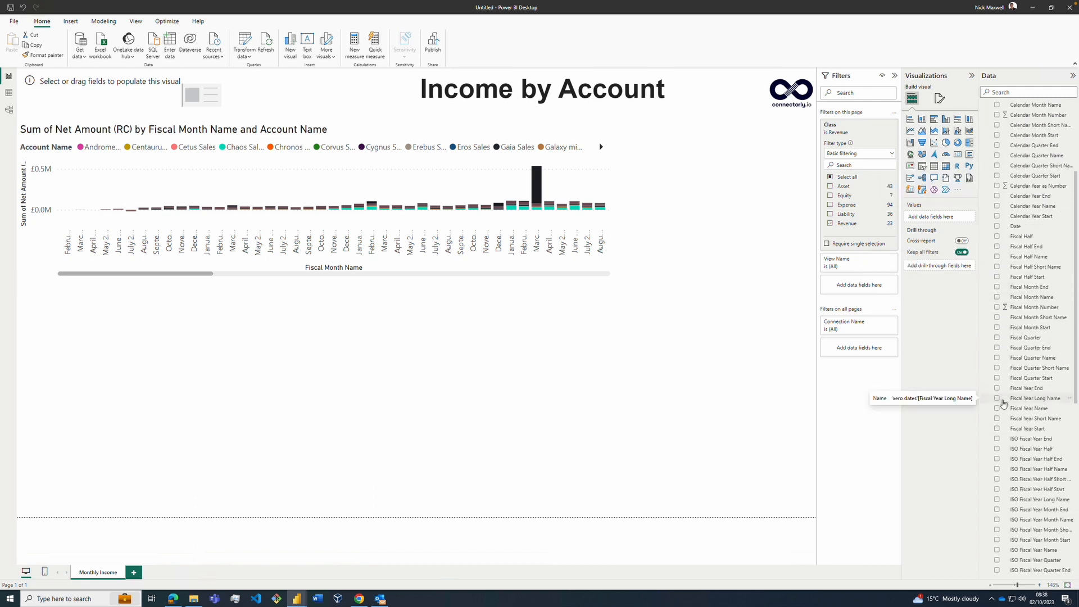
{"action": "left_click_drag", "start_coordinate": [1020, 428], "coordinate": [871, 286]}
Step: Set the Fiscal Year Start filter to a relative date in the last 2 years and apply it
{"action": "left_click", "coordinate": [885, 288]}
{"action": "left_click", "coordinate": [851, 321]}
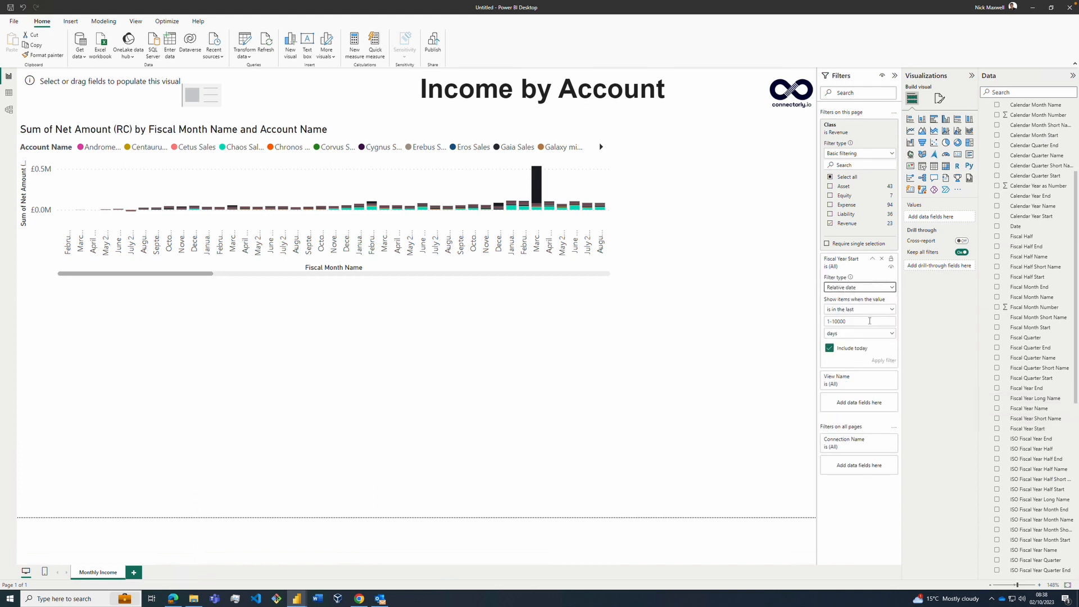
{"action": "left_click", "coordinate": [869, 322]}
{"action": "type", "text": "2"}
{"action": "left_click", "coordinate": [867, 335]}
{"action": "left_click", "coordinate": [852, 397]}
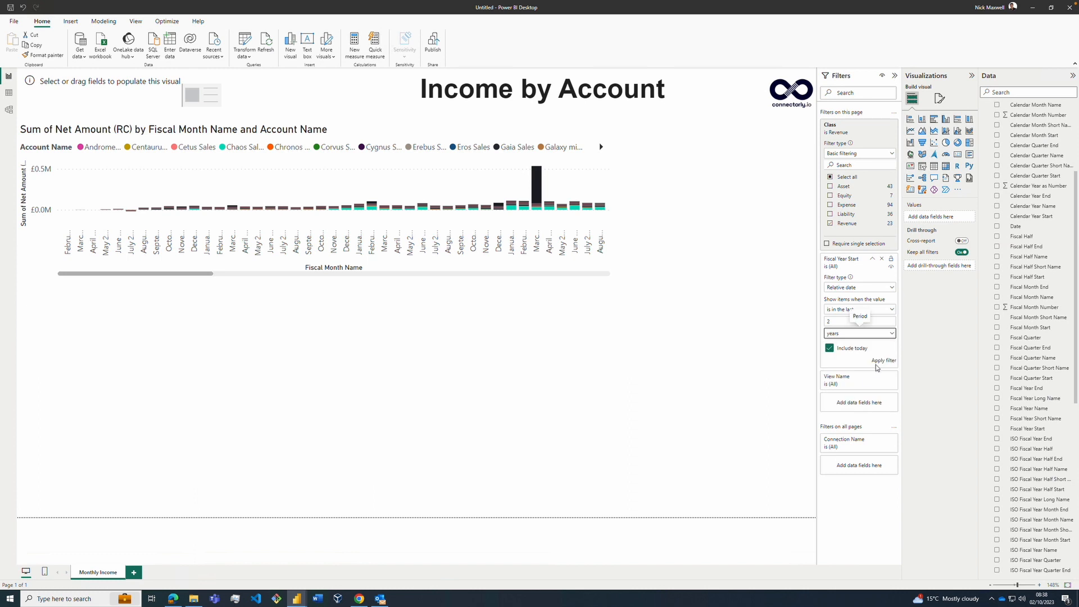
{"action": "left_click", "coordinate": [880, 360]}
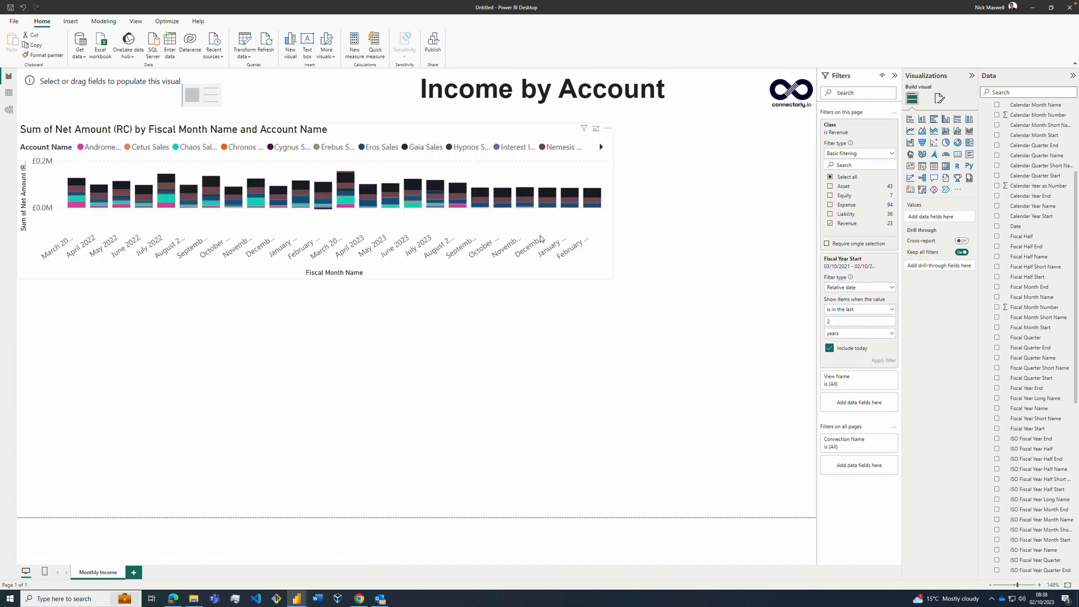
Step: Increase the column chart's height by extending its lower edge, and deselect the chart
{"action": "left_click", "coordinate": [453, 257]}
{"action": "left_click", "coordinate": [388, 273]}
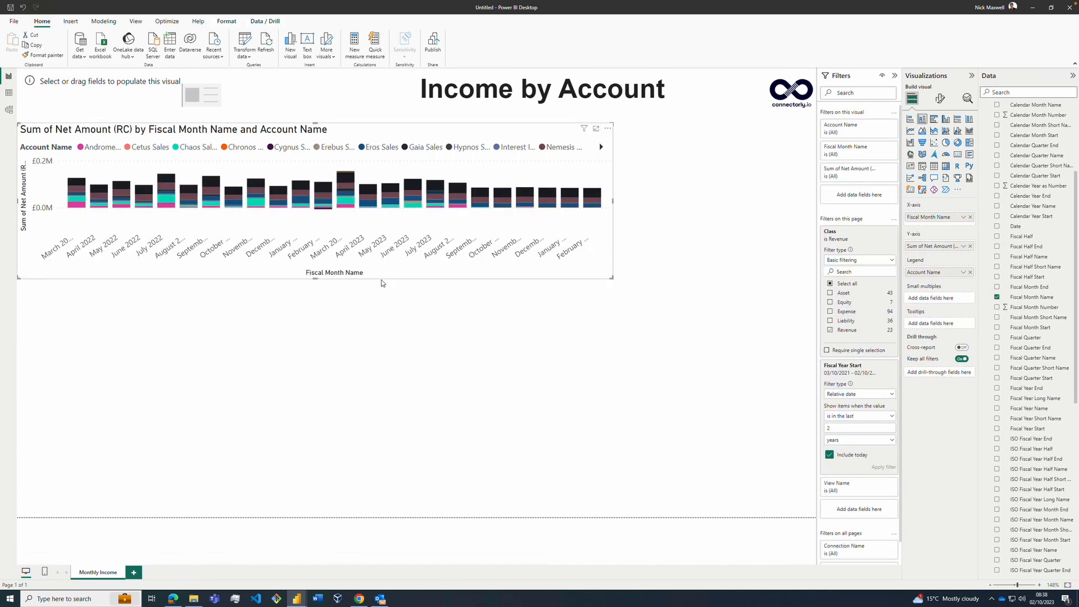
{"action": "left_click_drag", "start_coordinate": [317, 283], "coordinate": [418, 310]}
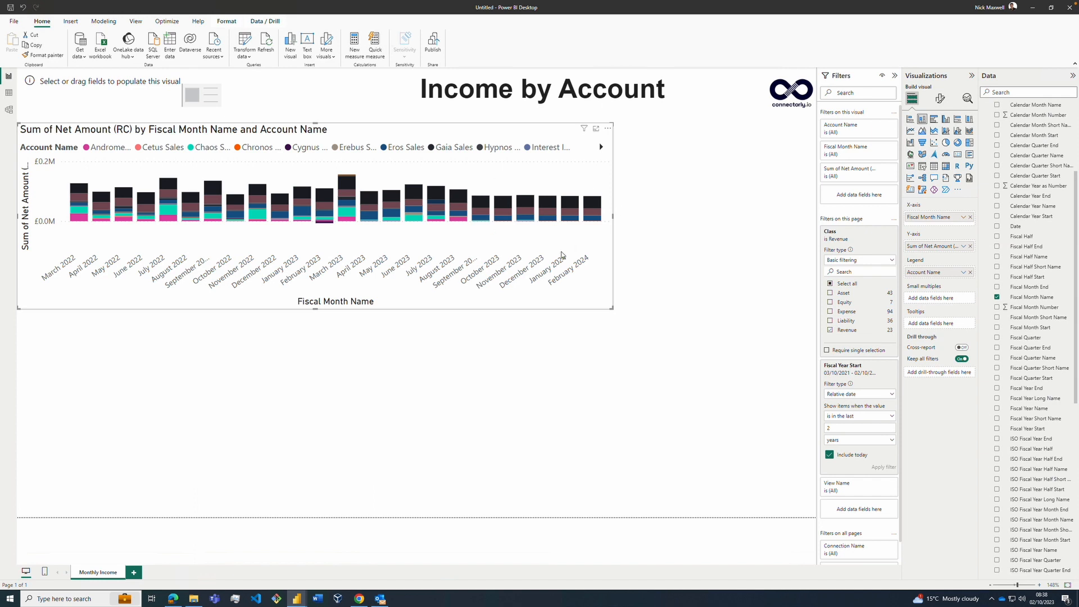
{"action": "left_click", "coordinate": [703, 228]}
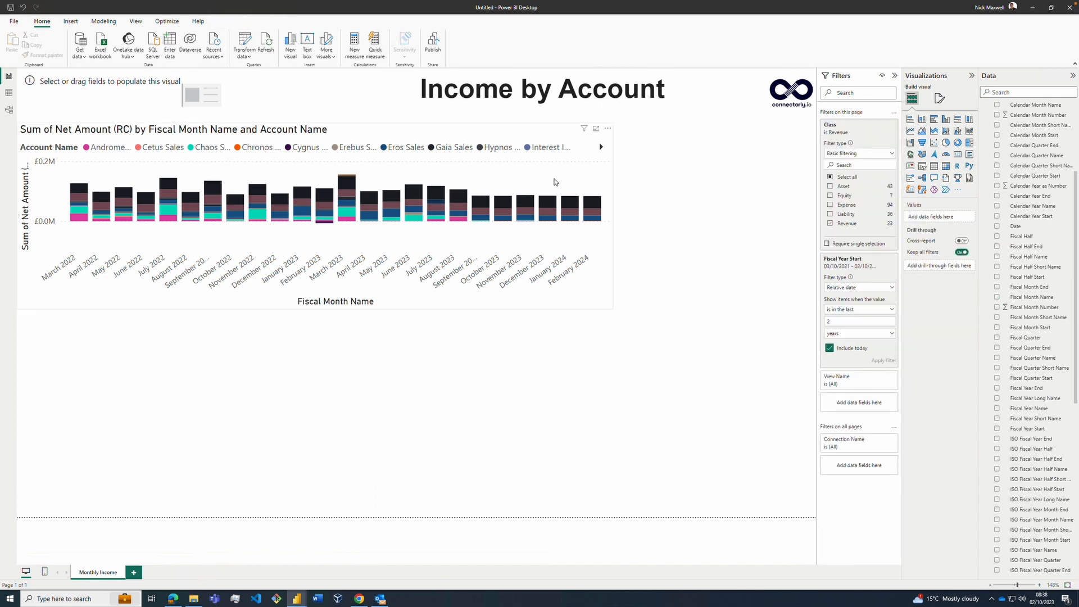
Step: Insert an empty table visual below the column chart and narrow it by pulling in its right edge
{"action": "left_click", "coordinate": [554, 184]}
{"action": "left_click", "coordinate": [668, 221]}
{"action": "left_click", "coordinate": [936, 171]}
{"action": "left_click_drag", "start_coordinate": [612, 405], "coordinate": [402, 410]}
{"action": "left_click", "coordinate": [540, 395]}
Step: Add Invoice Number, Internal URL, Invoice Date, Status, Due Date and Net Amount (RC) from xero invoices to the new table
{"action": "scroll", "coordinate": [1044, 185], "scroll_direction": "up", "scroll_amount": 3}
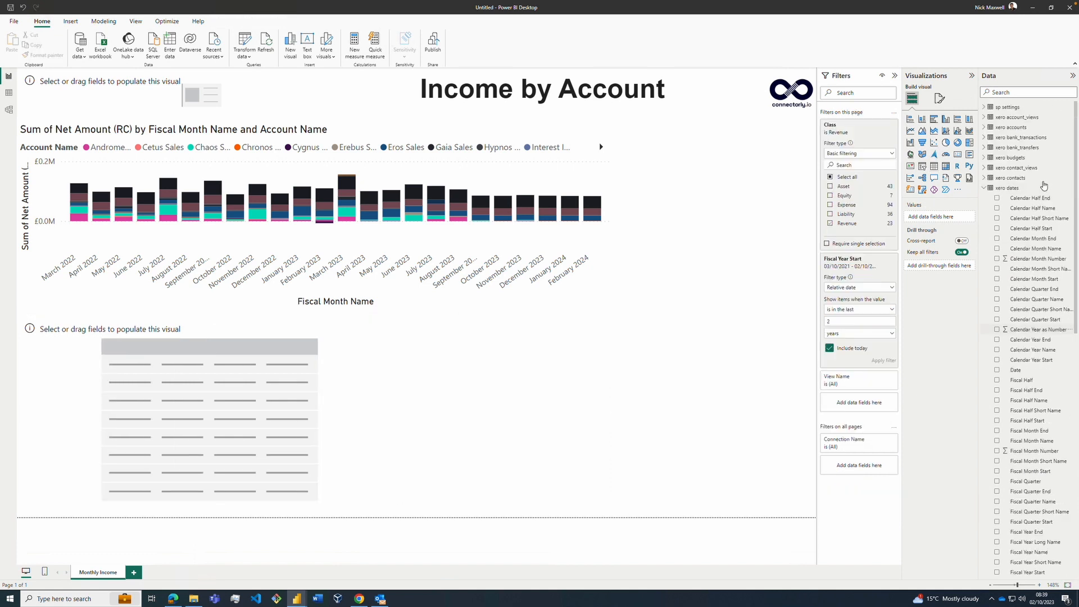
{"action": "left_click", "coordinate": [360, 393]}
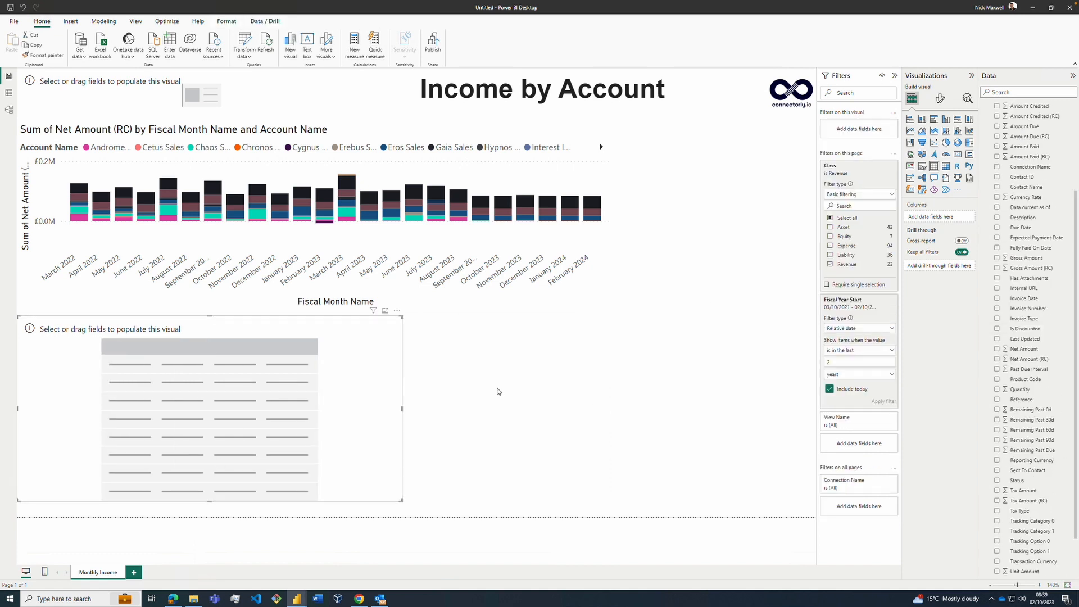
{"action": "left_click", "coordinate": [996, 308]}
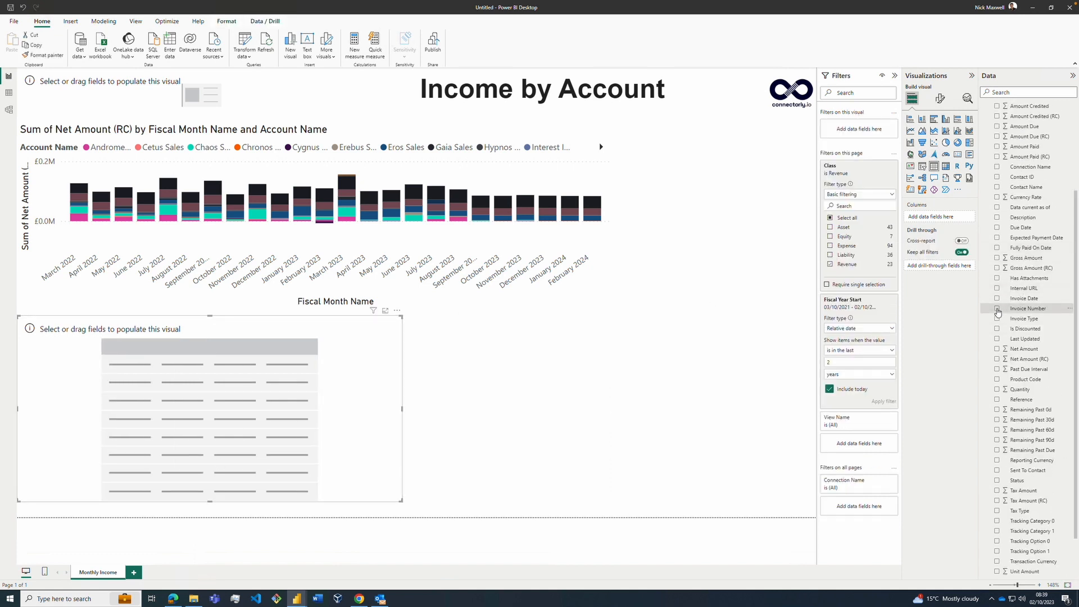
{"action": "left_click", "coordinate": [996, 288]}
{"action": "left_click", "coordinate": [996, 298]}
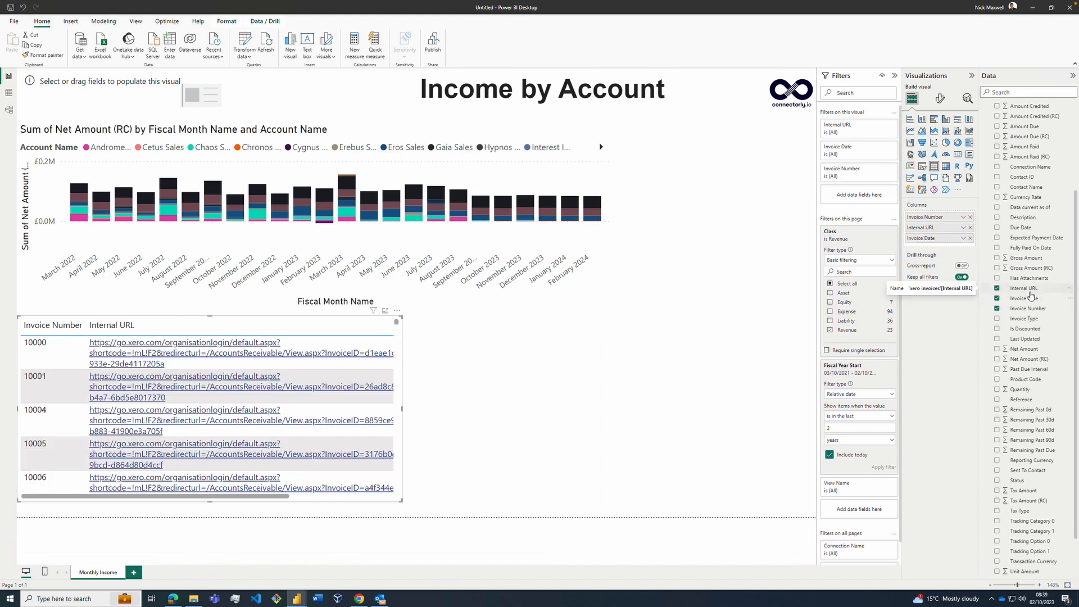
{"action": "left_click", "coordinate": [997, 480]}
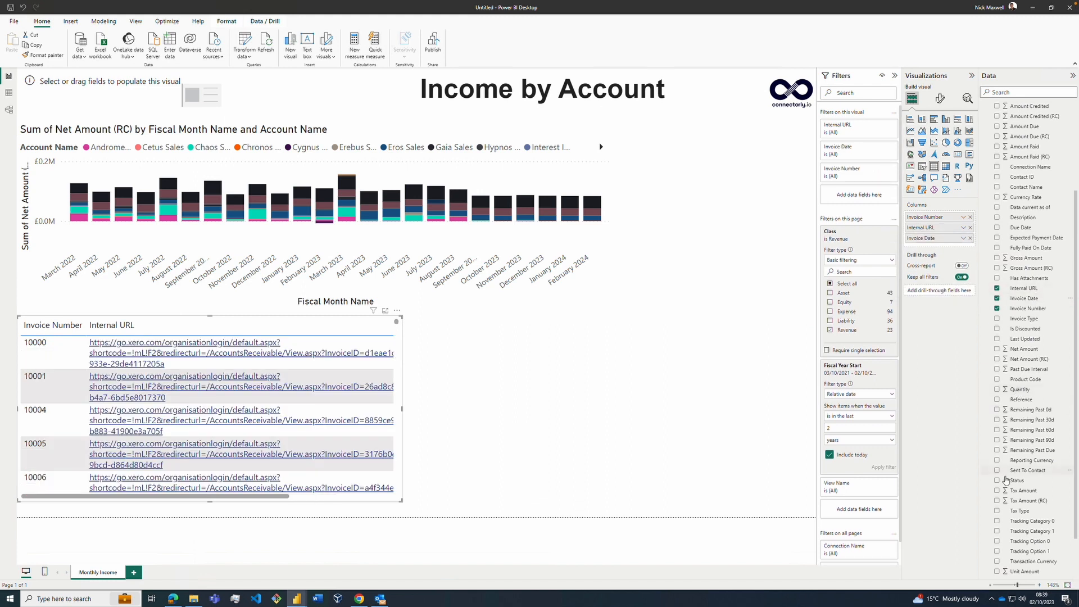
{"action": "left_click", "coordinate": [997, 227]}
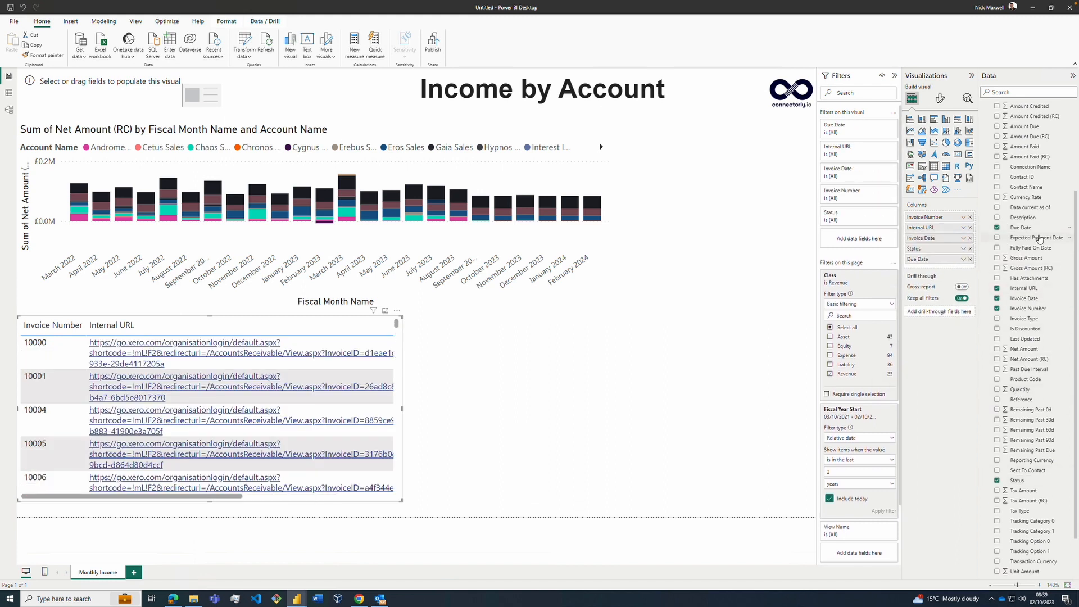
{"action": "left_click", "coordinate": [996, 359]}
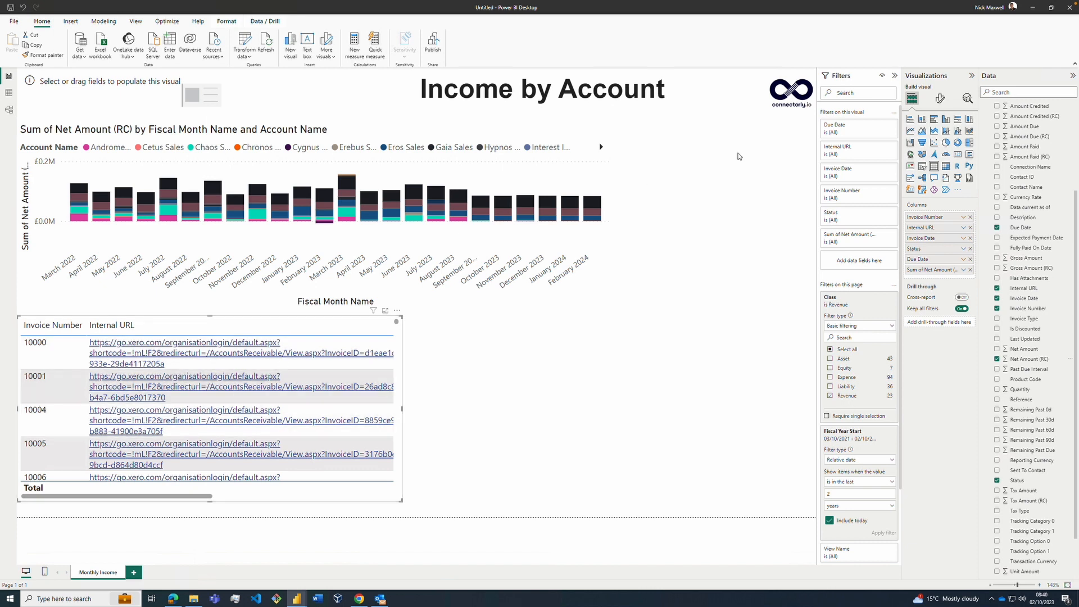
Step: Turn on the URL icon for values so the table's Internal URL column shows link icons
{"action": "left_click", "coordinate": [939, 99]}
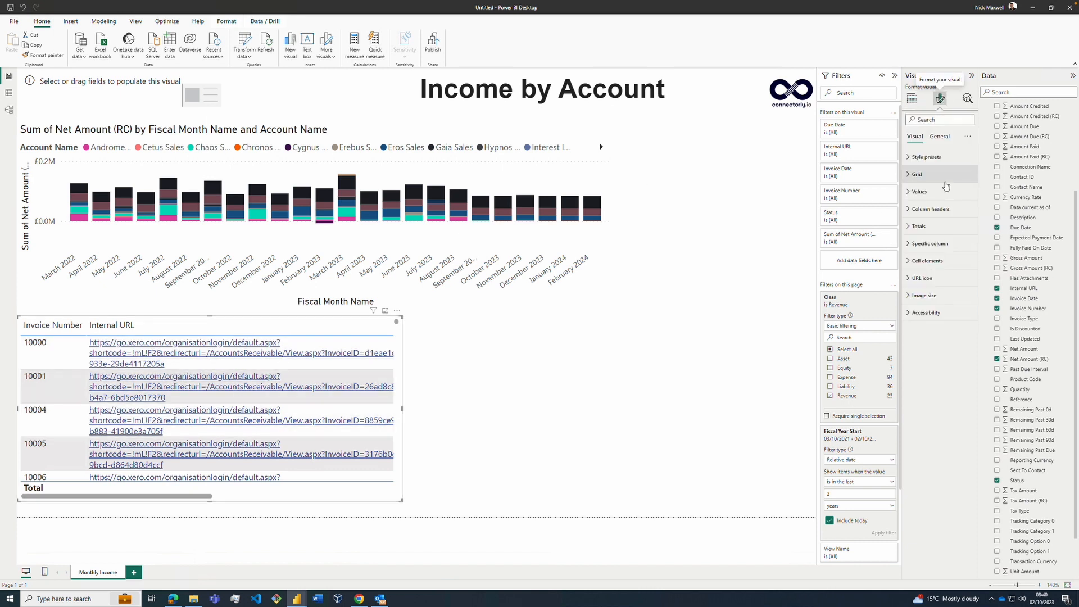
{"action": "left_click", "coordinate": [956, 279]}
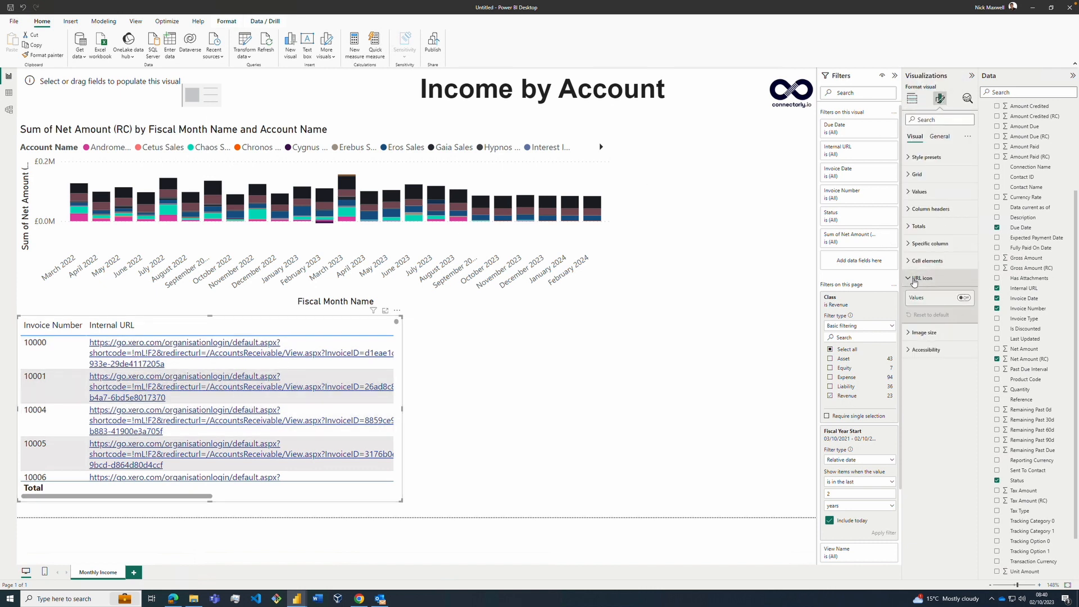
{"action": "left_click", "coordinate": [962, 298]}
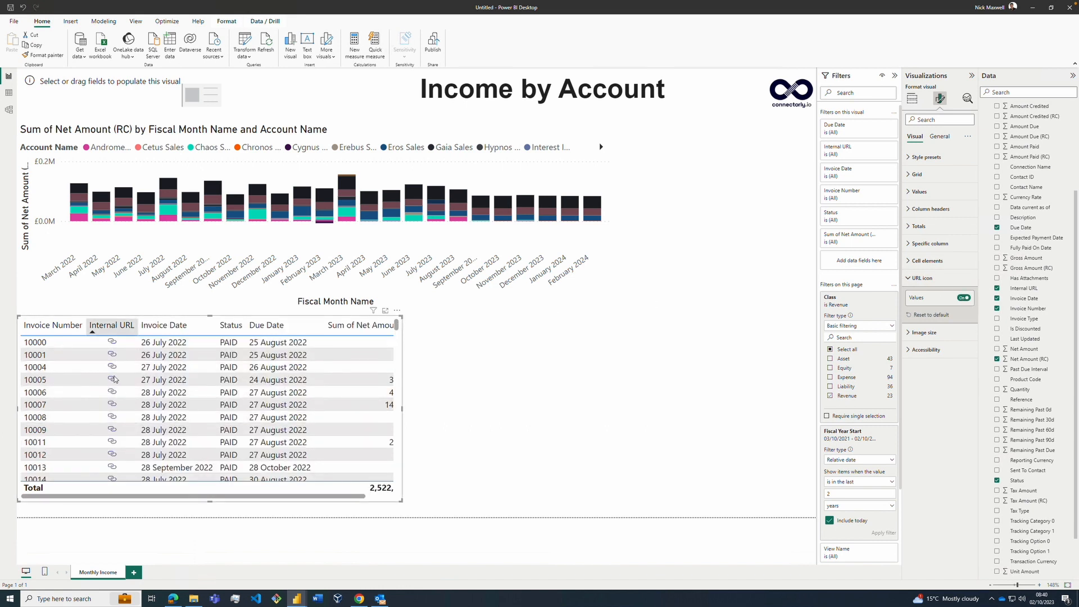
Step: Insert a second table visual beside the invoice table and widen it by extending its right edge
{"action": "left_click", "coordinate": [541, 406]}
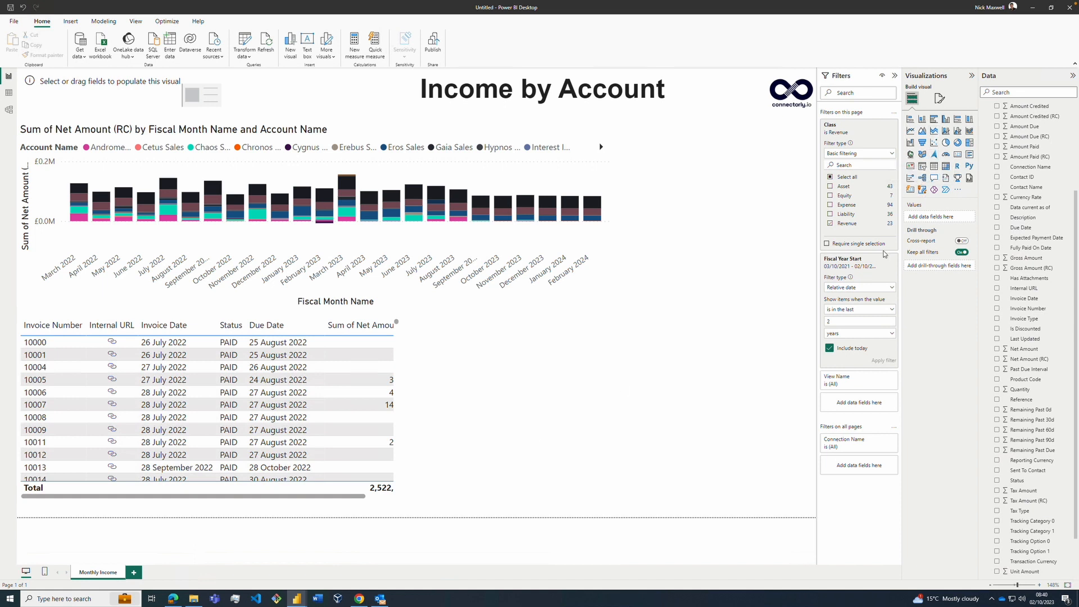
{"action": "left_click", "coordinate": [933, 166]}
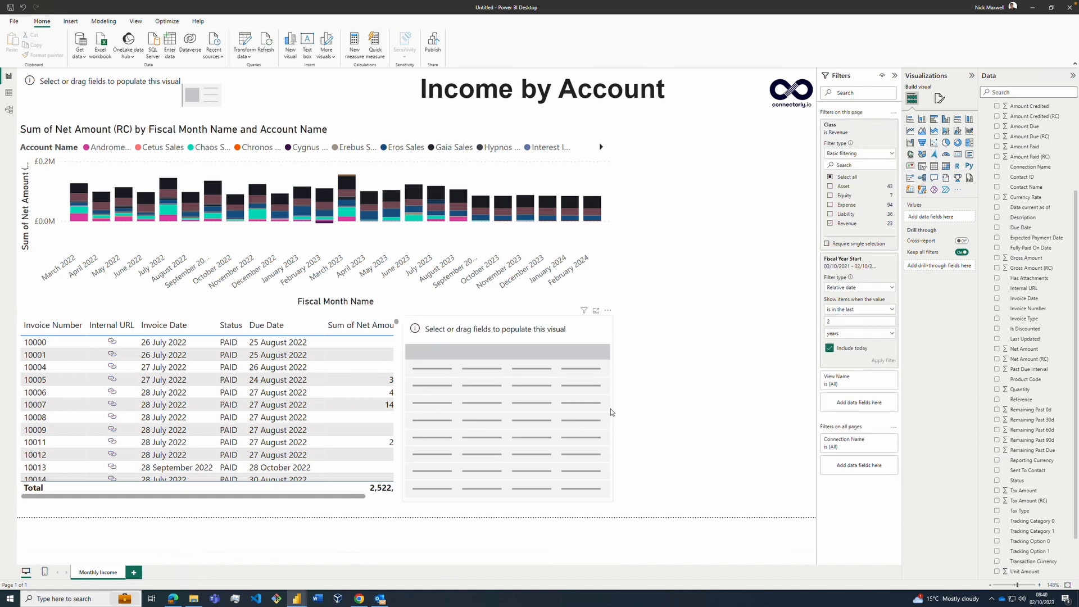
{"action": "left_click_drag", "start_coordinate": [612, 412], "coordinate": [723, 410]}
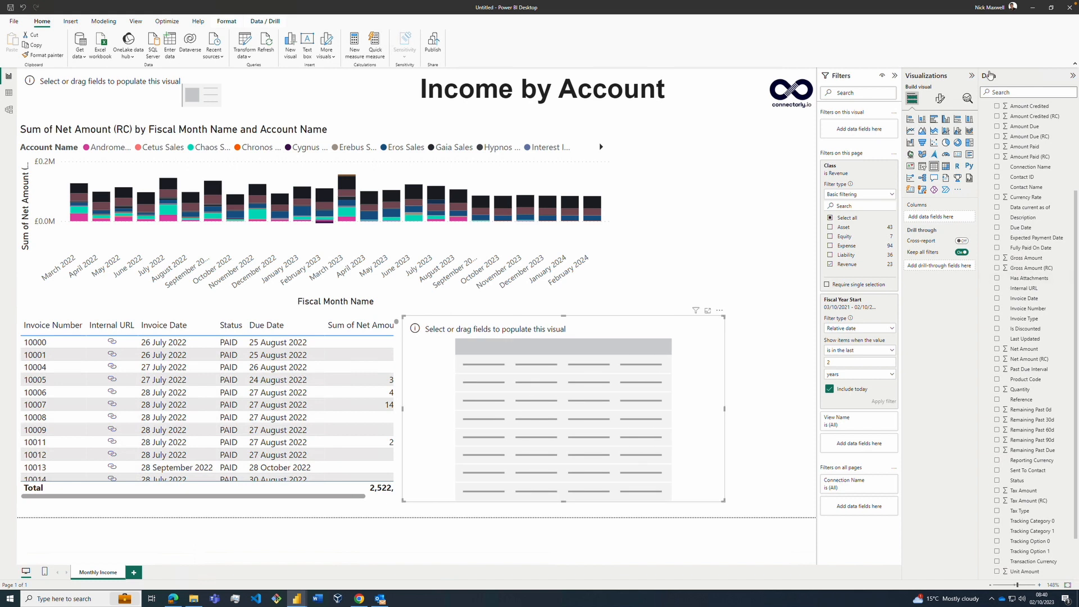
Step: Fill the second table with Invoice Number, Quantity, Invoice Date, Net Amount (RC), Status and Description from xero invoices, and deselect it
{"action": "scroll", "coordinate": [983, 194], "scroll_direction": "up", "scroll_amount": 3}
{"action": "left_click", "coordinate": [993, 197]}
{"action": "left_click", "coordinate": [996, 418]}
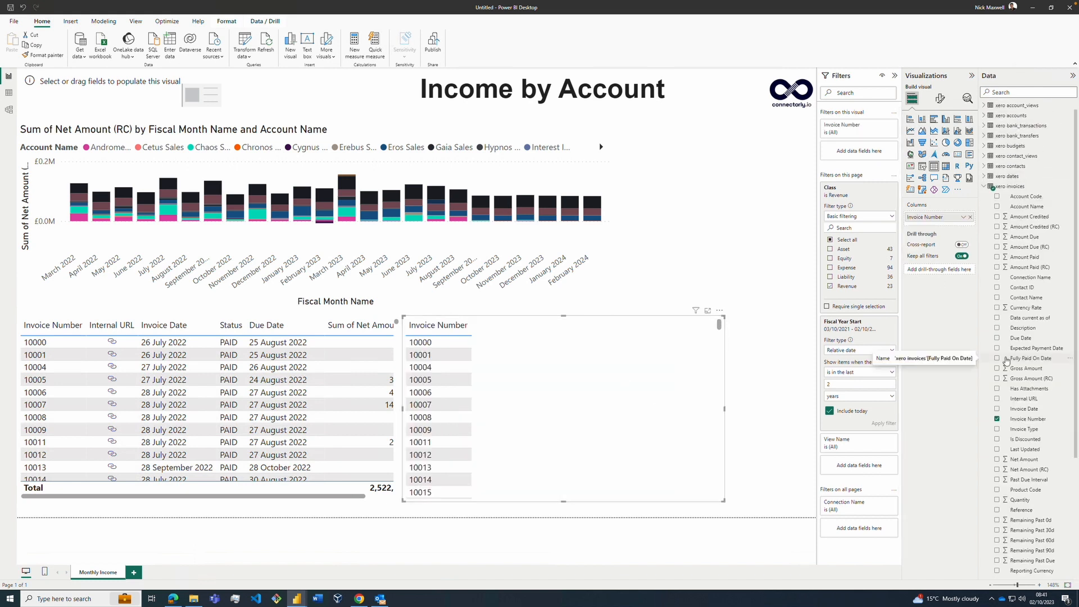
{"action": "left_click", "coordinate": [996, 500]}
{"action": "left_click", "coordinate": [996, 409]}
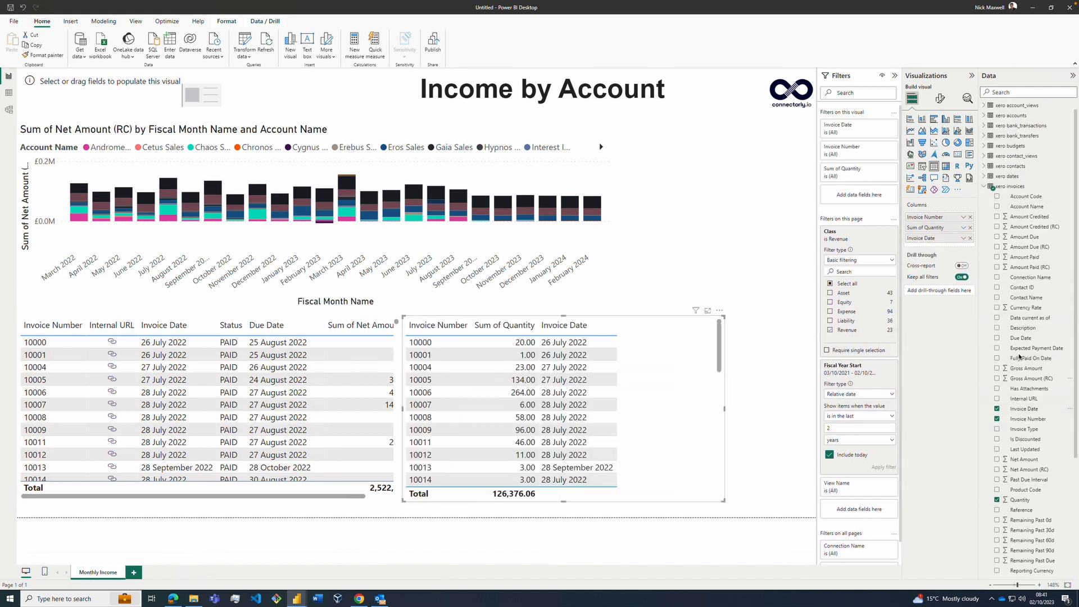
{"action": "left_click", "coordinate": [996, 469]}
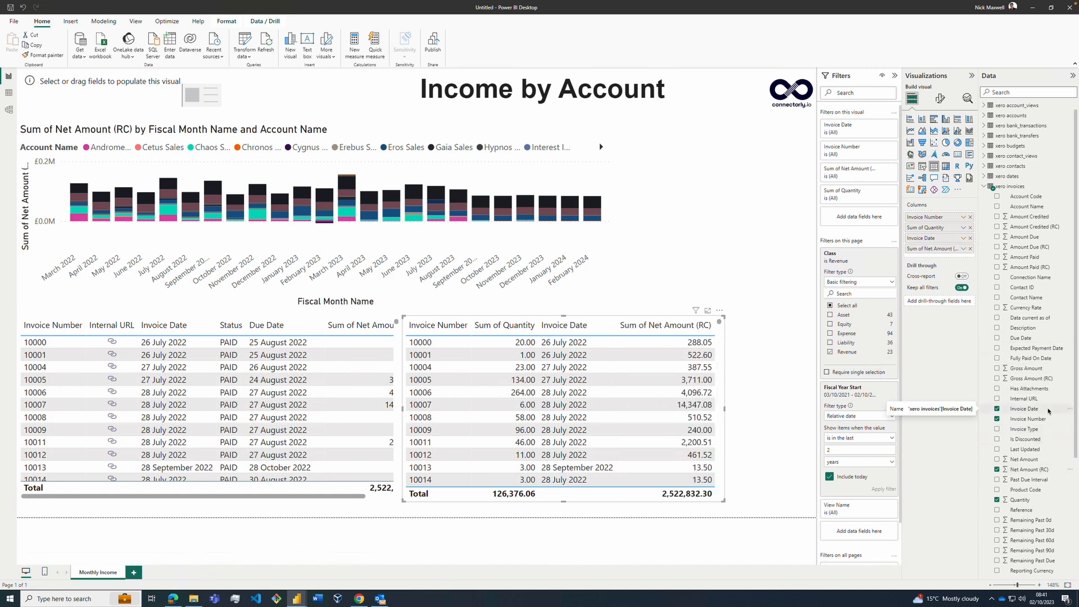
{"action": "scroll", "coordinate": [1033, 394], "scroll_direction": "down", "scroll_amount": 3}
{"action": "left_click", "coordinate": [996, 512]}
{"action": "left_click", "coordinate": [996, 249]}
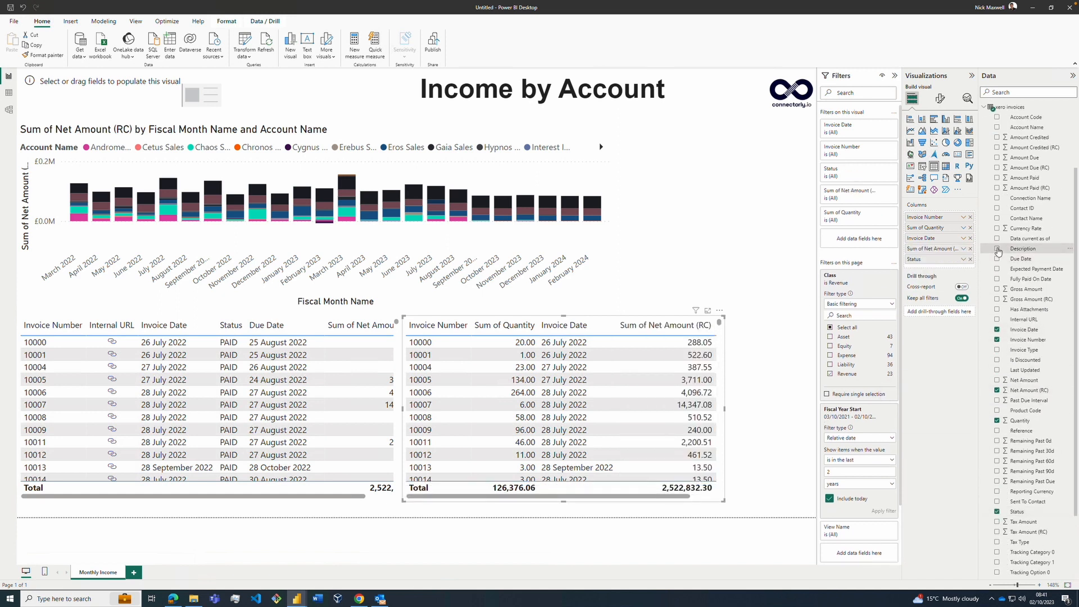
{"action": "left_click", "coordinate": [709, 234]}
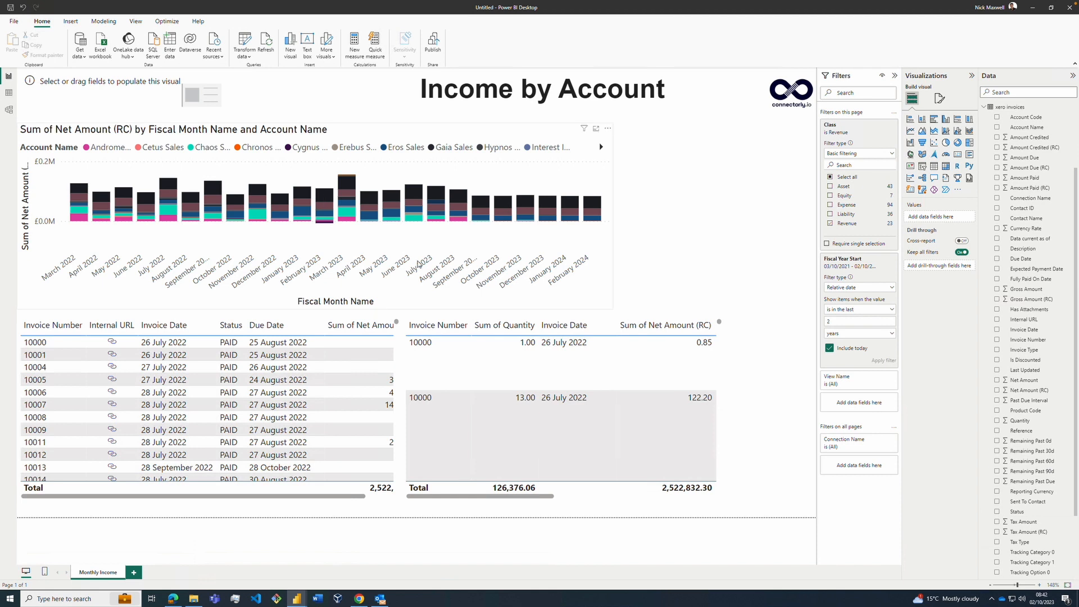
{"action": "left_click", "coordinate": [369, 202]}
{"action": "left_click", "coordinate": [403, 178]}
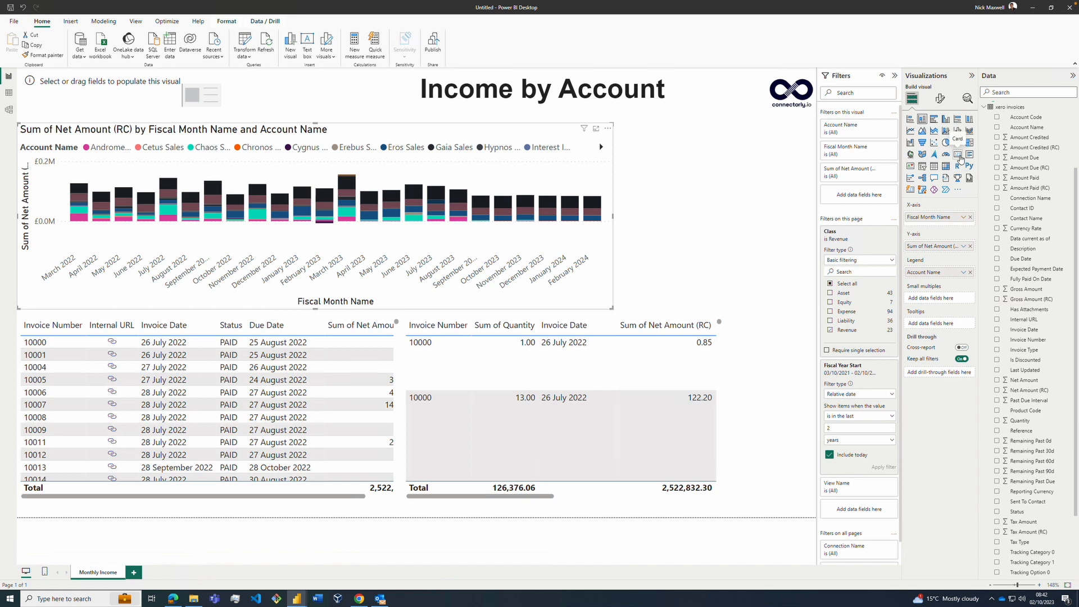
{"action": "left_click", "coordinate": [775, 180]}
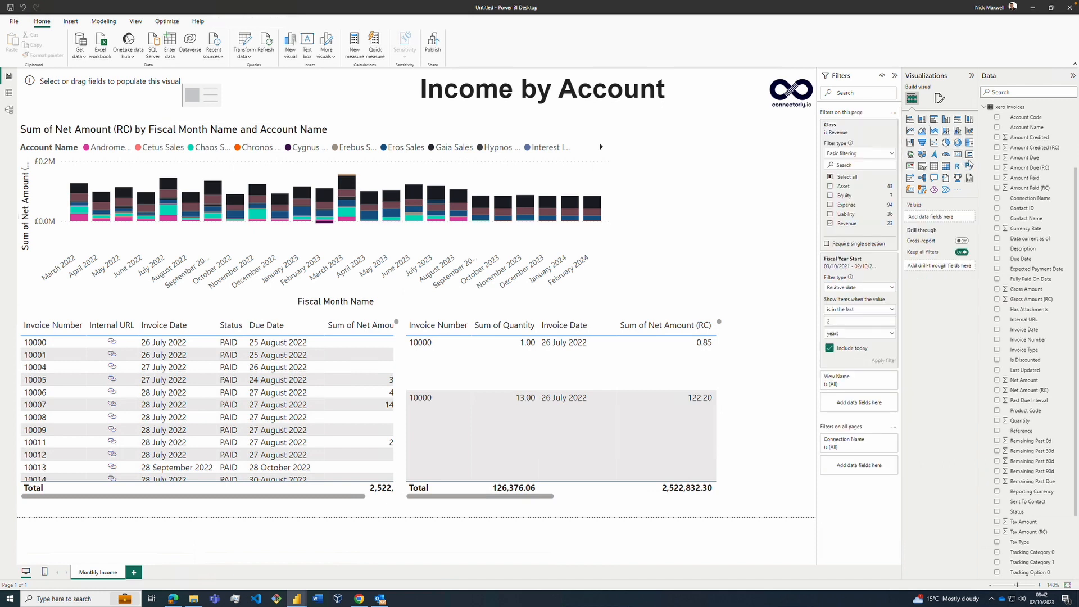
Step: Add a card of Amount Due (RC) to the right of the column chart, reduce its height and deselect it
{"action": "left_click", "coordinate": [958, 155]}
{"action": "left_click_drag", "start_coordinate": [680, 123], "coordinate": [765, 168]}
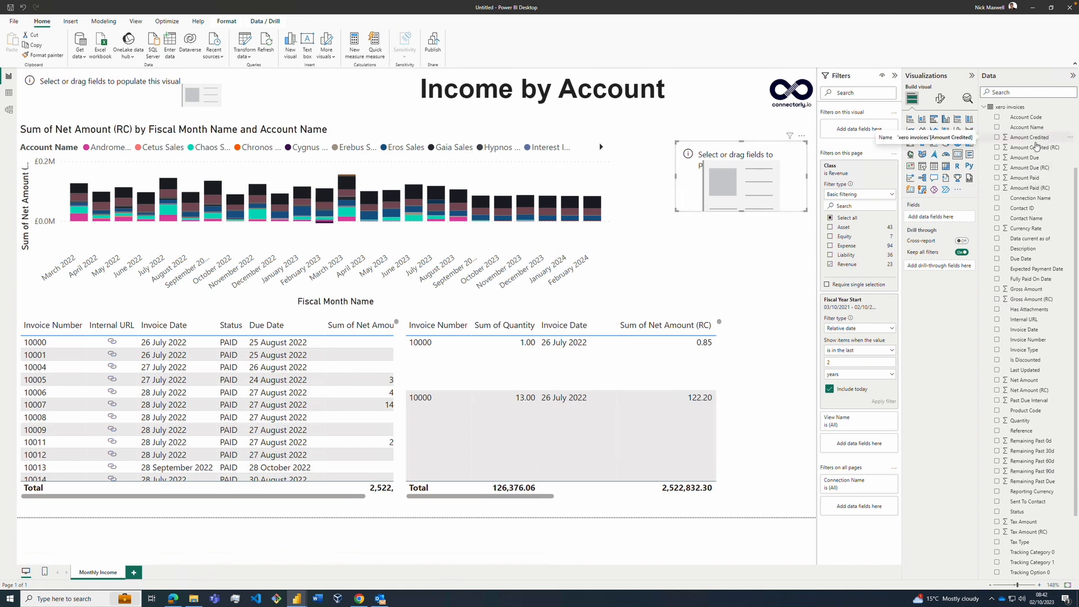
{"action": "left_click", "coordinate": [998, 169]}
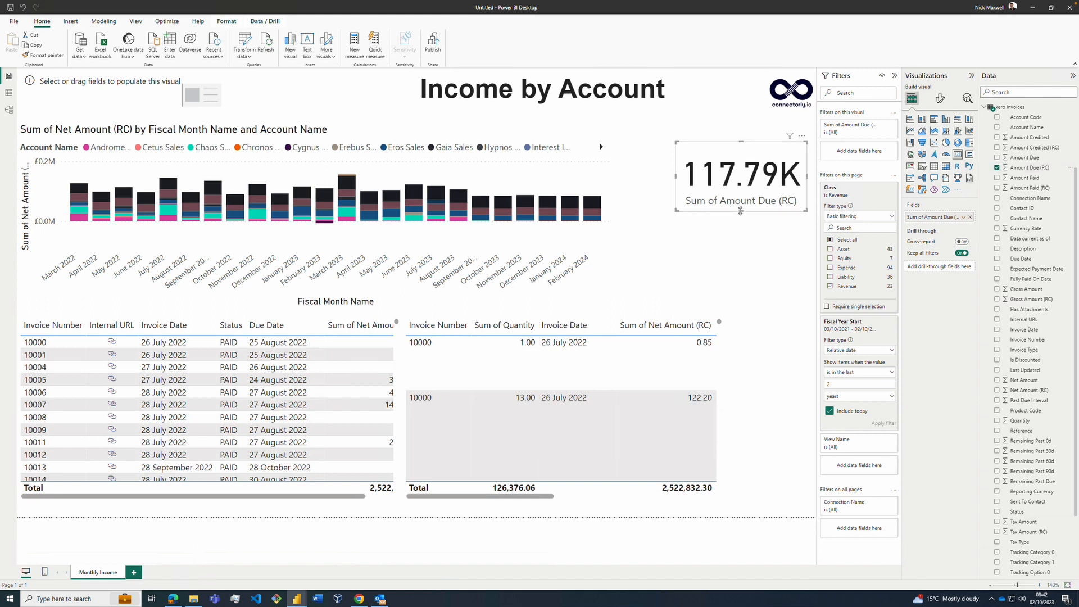
{"action": "left_click_drag", "start_coordinate": [741, 212], "coordinate": [741, 189]}
{"action": "left_click", "coordinate": [747, 232]}
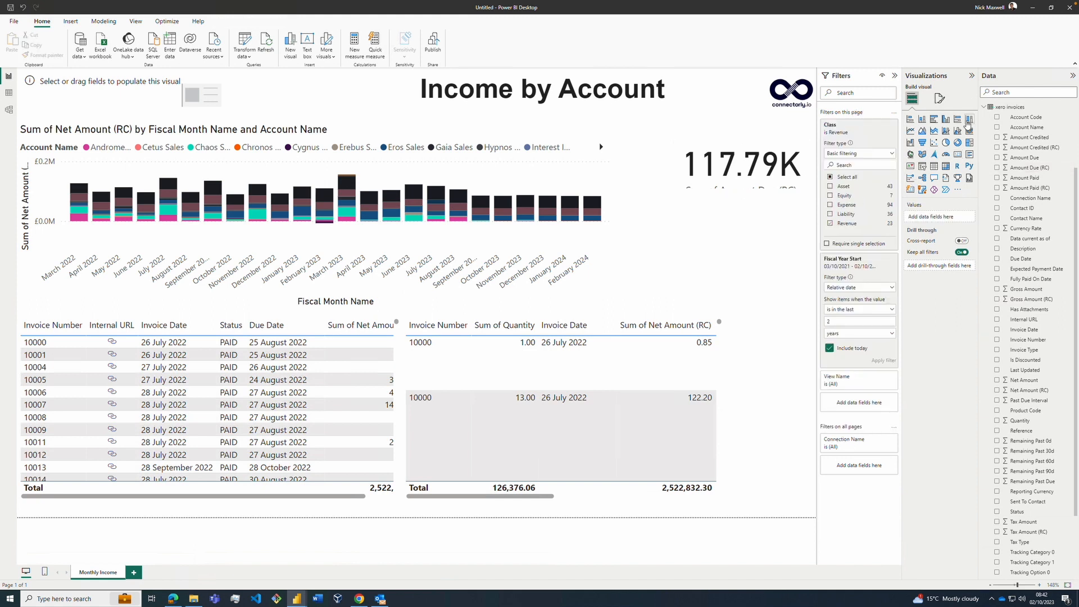
Step: Insert a stacked column chart below the card with Fiscal Month Name from xero dates on its X-axis
{"action": "left_click", "coordinate": [926, 120]}
{"action": "scroll", "coordinate": [1039, 263], "scroll_direction": "down", "scroll_amount": 1}
{"action": "scroll", "coordinate": [1040, 262], "scroll_direction": "down", "scroll_amount": 10}
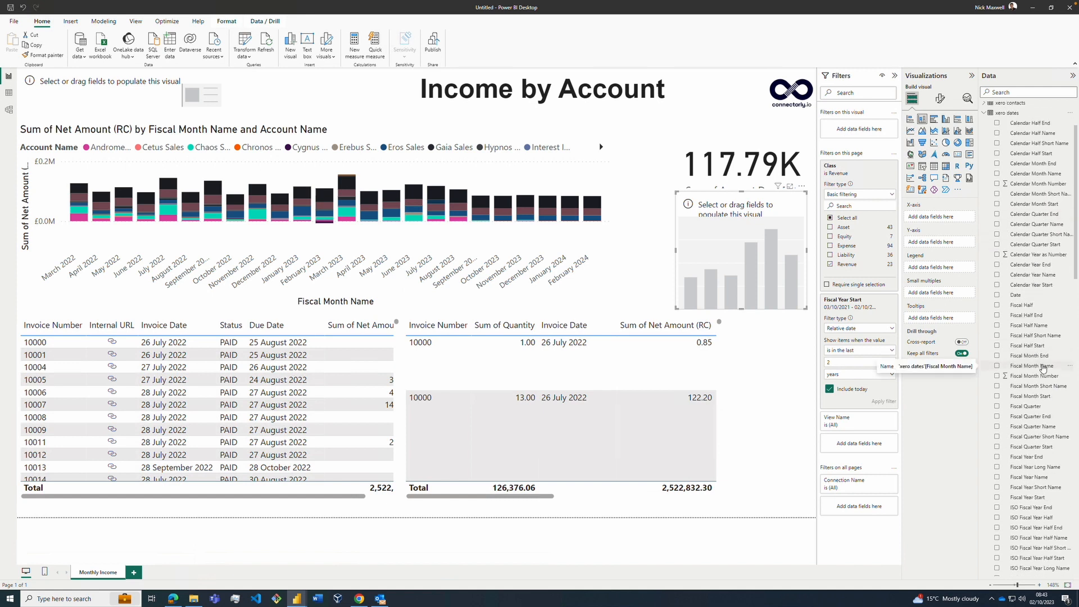
{"action": "left_click", "coordinate": [1041, 366]}
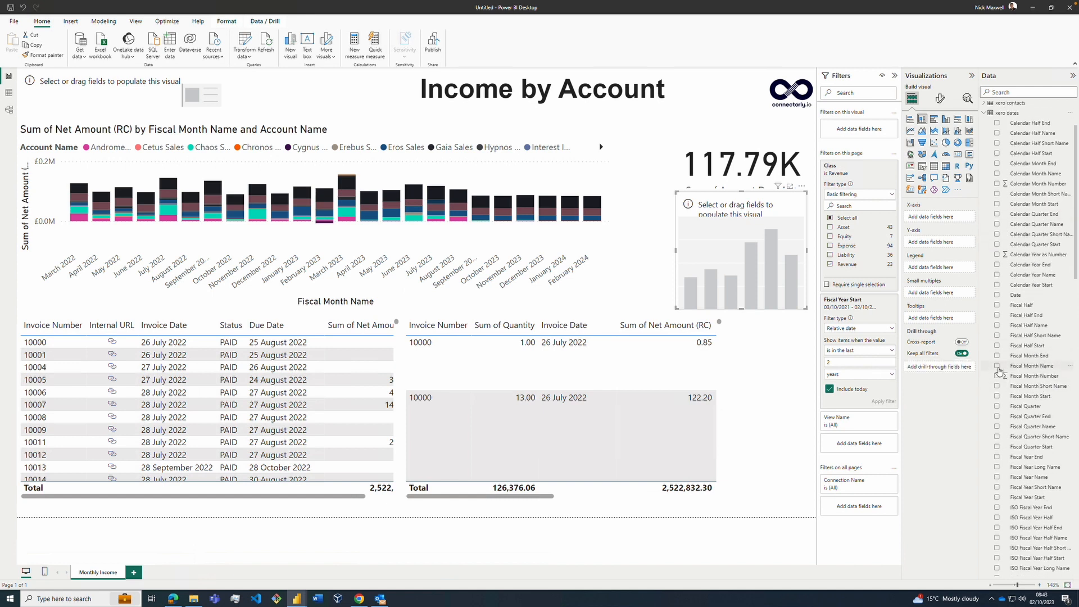
Step: Add Net Amount (RC) as the small chart's Y-axis value and Account Name as its legend from xero invoices
{"action": "left_click", "coordinate": [985, 113]}
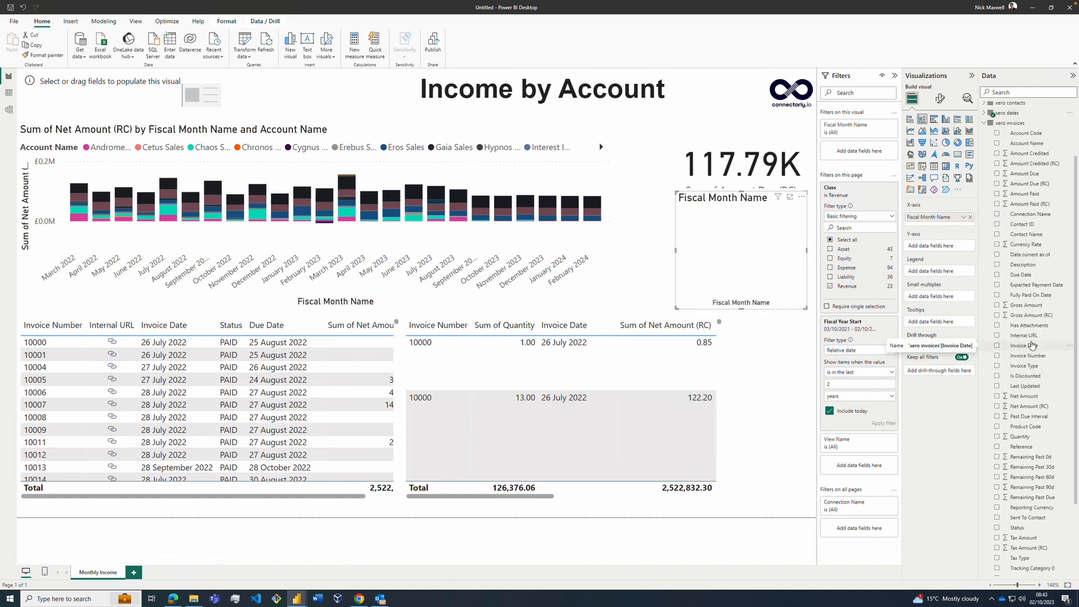
{"action": "left_click", "coordinate": [1023, 366]}
{"action": "scroll", "coordinate": [1026, 433], "scroll_direction": "down", "scroll_amount": 1}
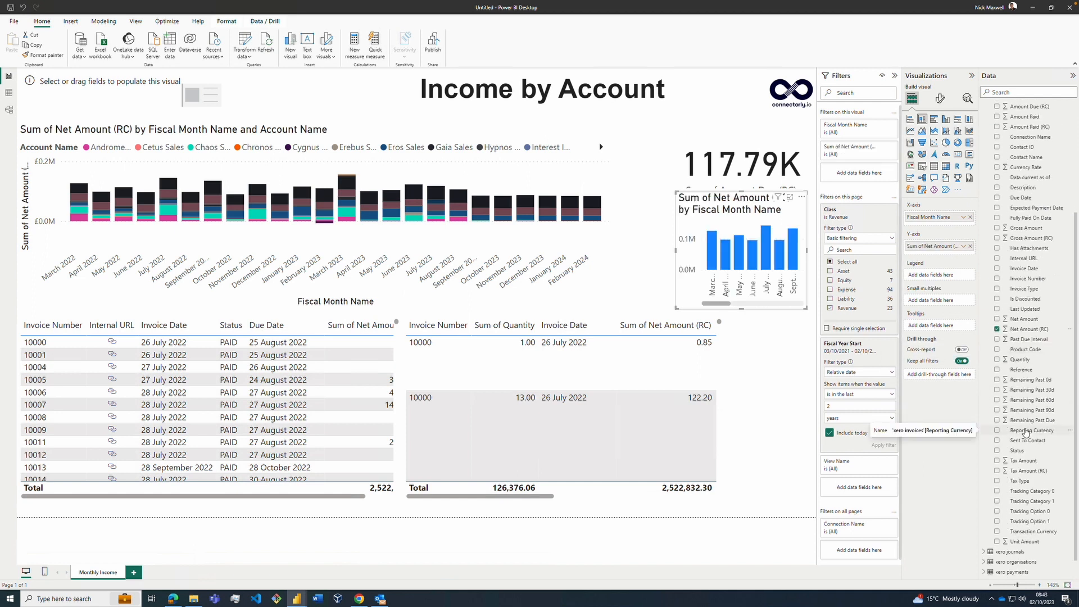
{"action": "scroll", "coordinate": [1026, 433], "scroll_direction": "up", "scroll_amount": 3}
{"action": "left_click", "coordinate": [1026, 219]}
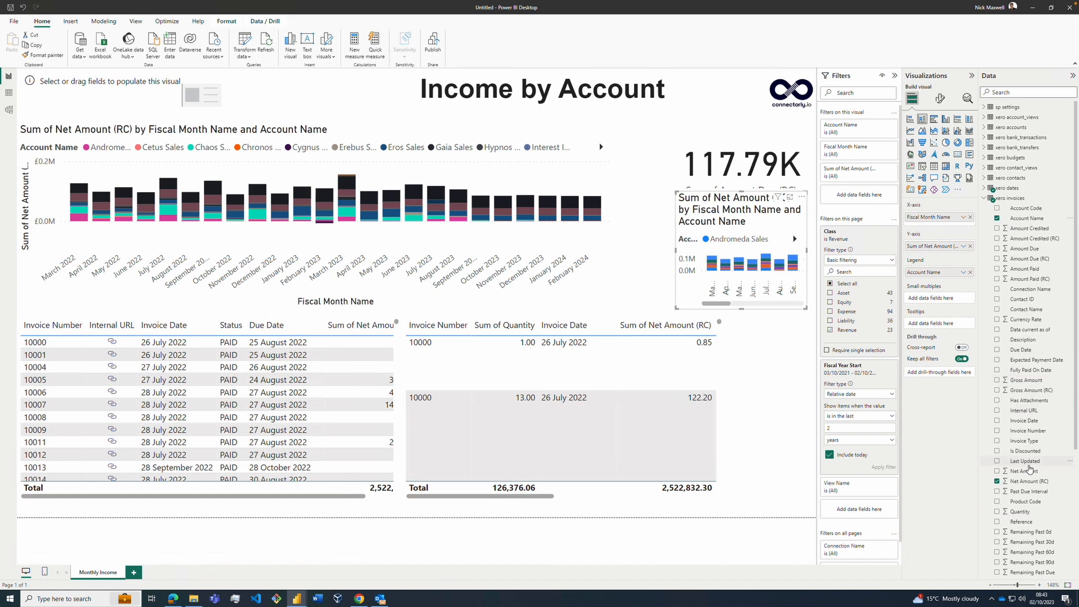
Step: Replace Net Amount (RC) with Amount Due (RC) on the small chart's Y-axis and shift the chart along its months
{"action": "scroll", "coordinate": [1023, 514], "scroll_direction": "down", "scroll_amount": 3}
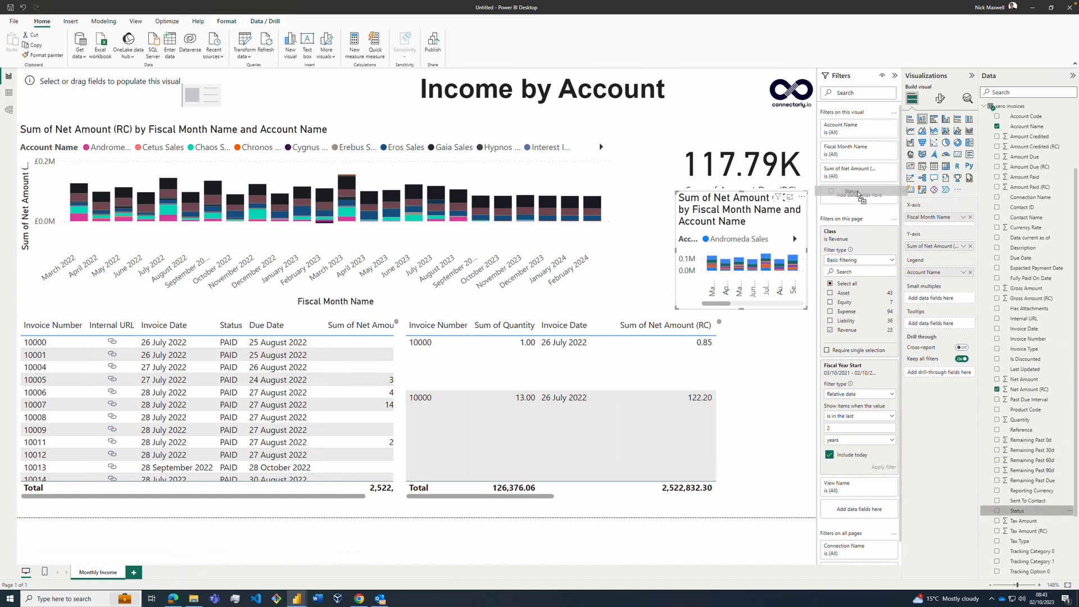
{"action": "left_click", "coordinate": [970, 246]}
{"action": "scroll", "coordinate": [1012, 214], "scroll_direction": "up", "scroll_amount": 1}
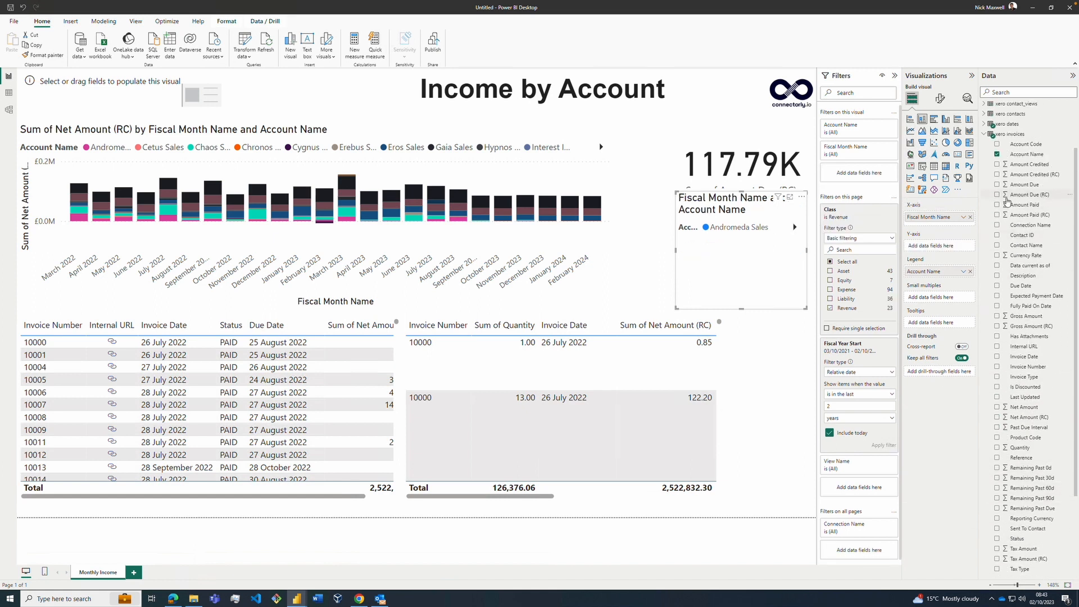
{"action": "left_click", "coordinate": [1005, 195]}
{"action": "left_click_drag", "start_coordinate": [795, 305], "coordinate": [781, 305]}
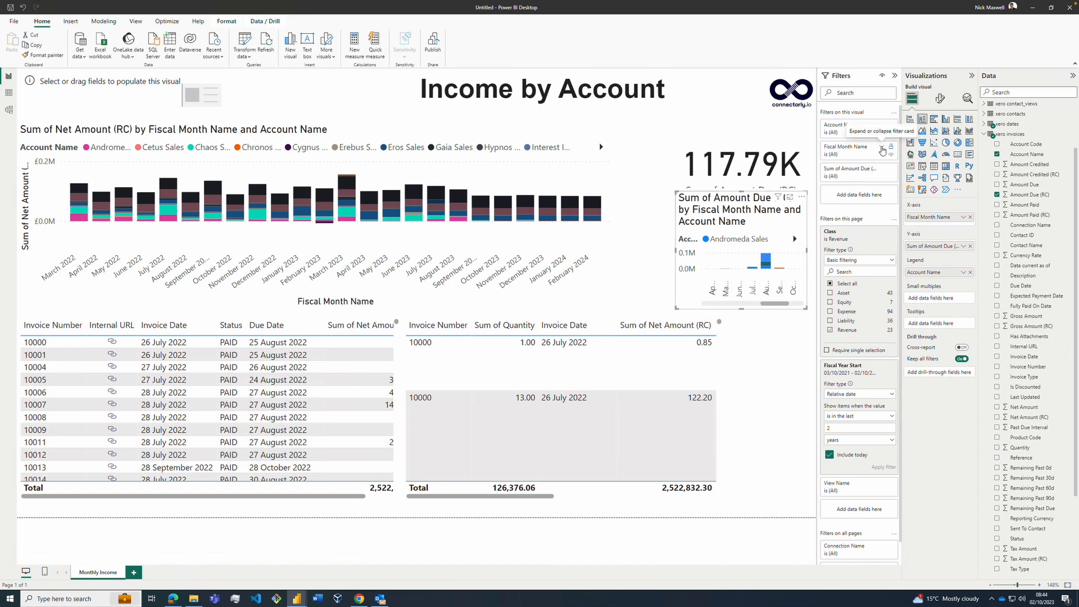
Step: Add Fiscal Month Start from xero dates as a visual-level filter on the small Amount Due chart
{"action": "left_click", "coordinate": [881, 150]}
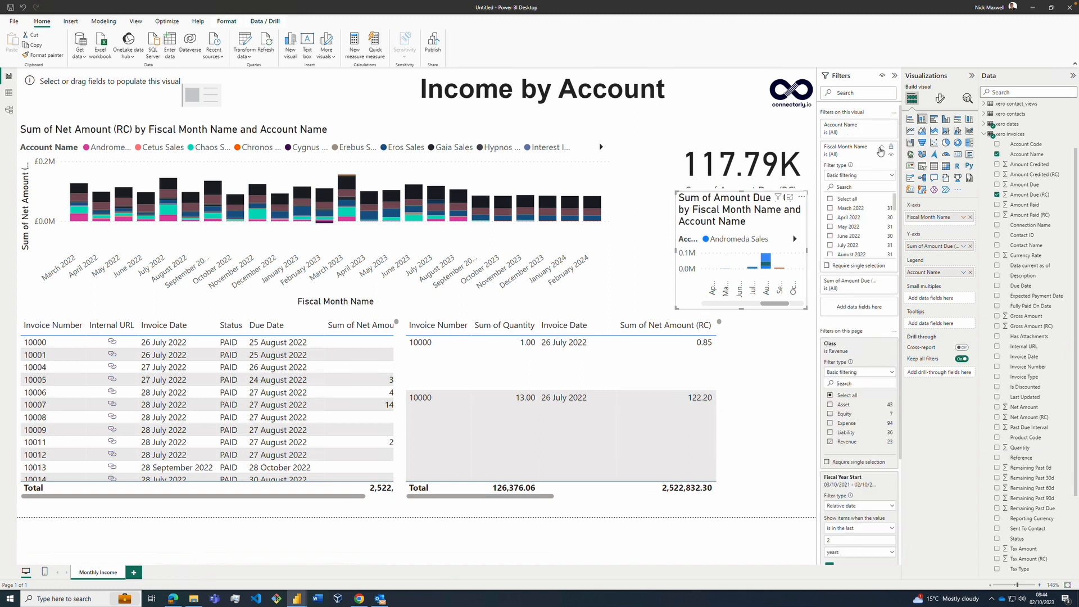
{"action": "left_click", "coordinate": [880, 150]}
{"action": "left_click", "coordinate": [985, 124]}
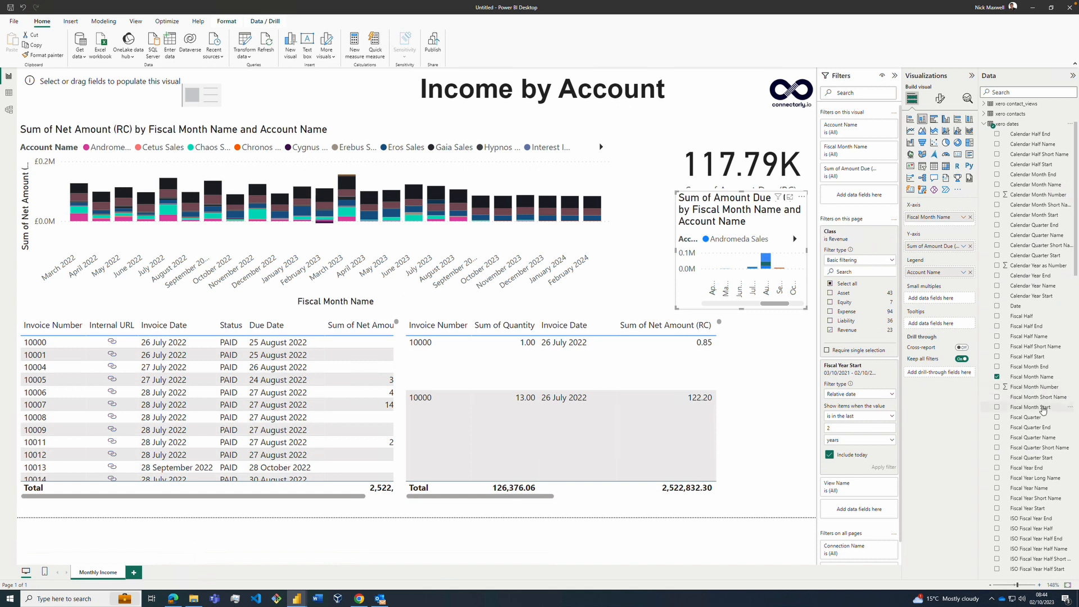
{"action": "left_click_drag", "start_coordinate": [1042, 409], "coordinate": [868, 194]}
Step: Set the Fiscal Month Start filter to a relative date in the last 6 months and apply it
{"action": "left_click", "coordinate": [865, 197]}
{"action": "left_click", "coordinate": [860, 229]}
{"action": "left_click", "coordinate": [859, 231]}
{"action": "type", "text": "6"}
{"action": "left_click", "coordinate": [862, 243]}
{"action": "left_click", "coordinate": [860, 286]}
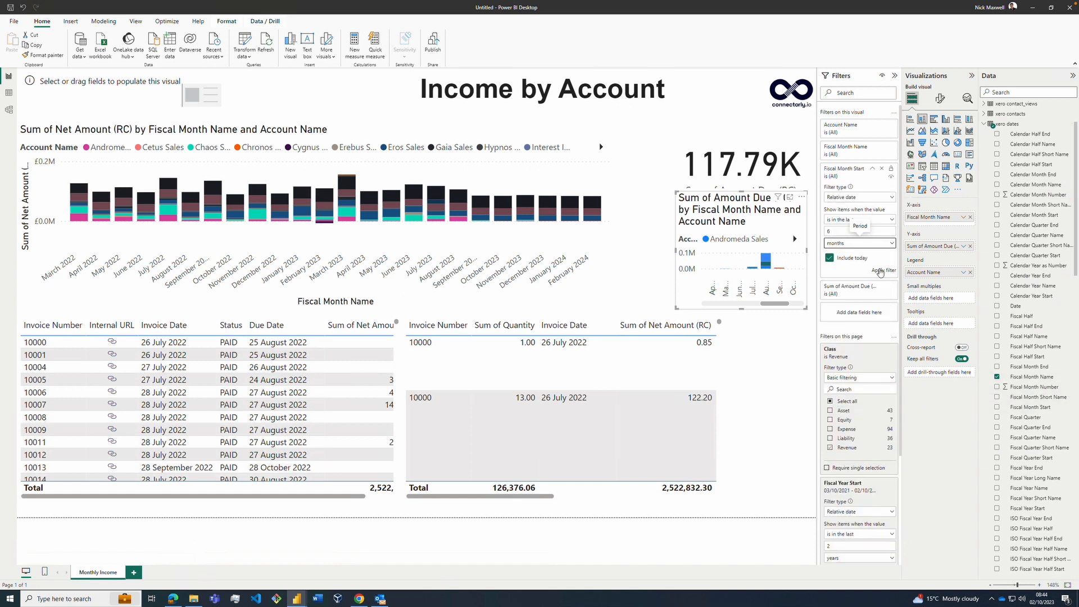
{"action": "left_click", "coordinate": [880, 271]}
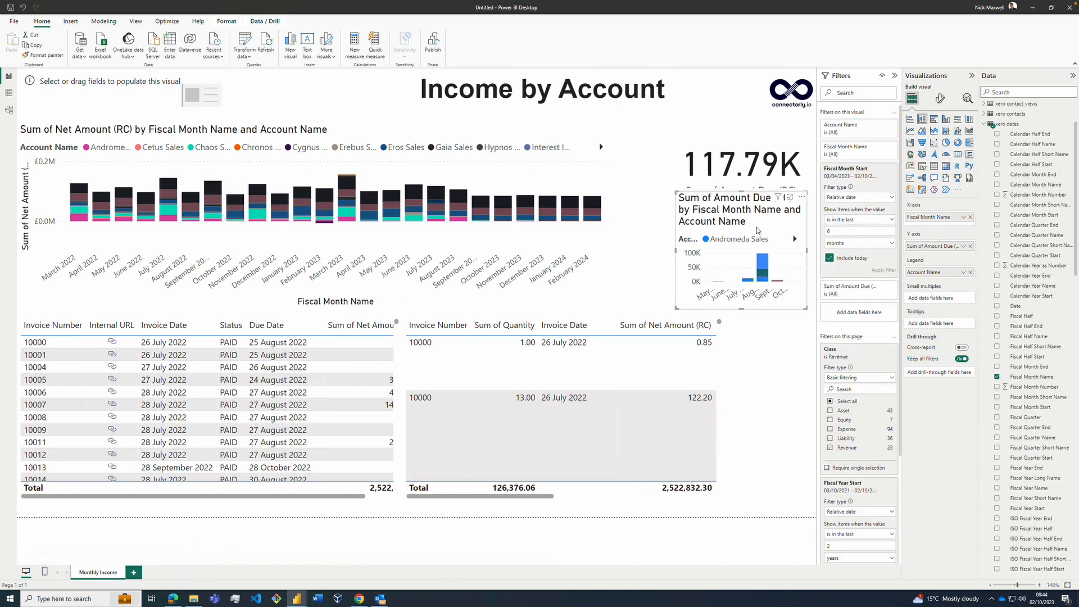
Step: Populate the empty card beside the Income by Account title with Connection Name from xero invoices
{"action": "left_click", "coordinate": [261, 99]}
{"action": "left_click", "coordinate": [868, 482]}
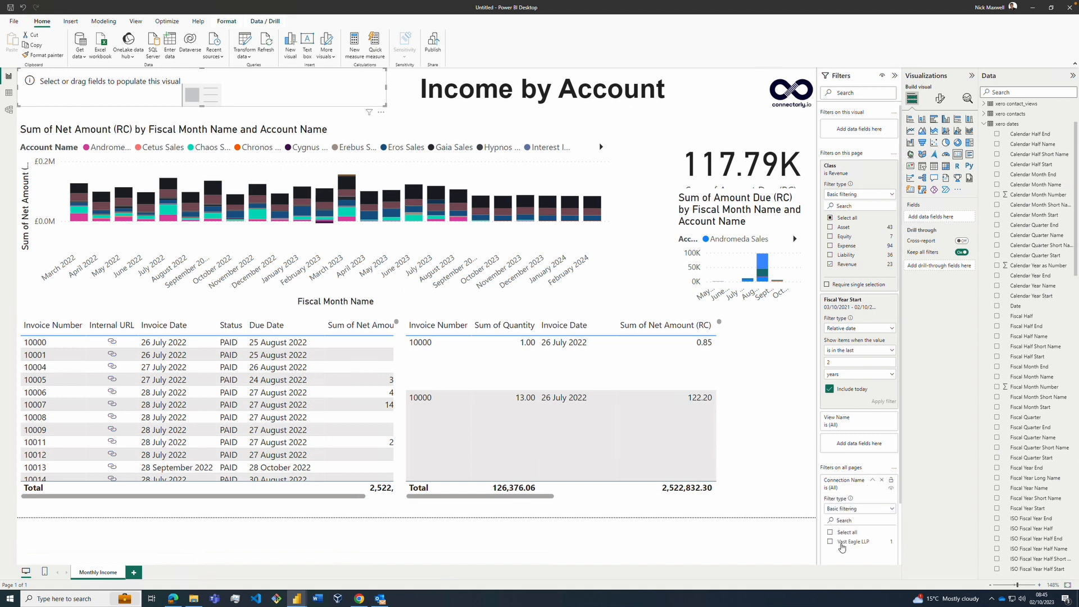
{"action": "left_click", "coordinate": [984, 124]}
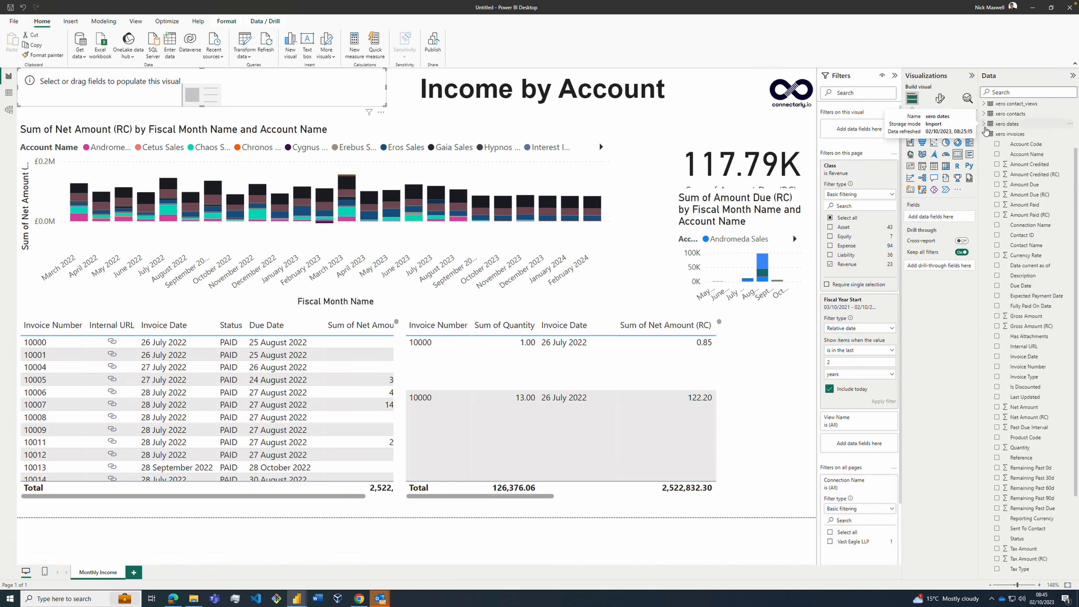
{"action": "left_click", "coordinate": [1026, 226]}
{"action": "left_click", "coordinate": [984, 134]}
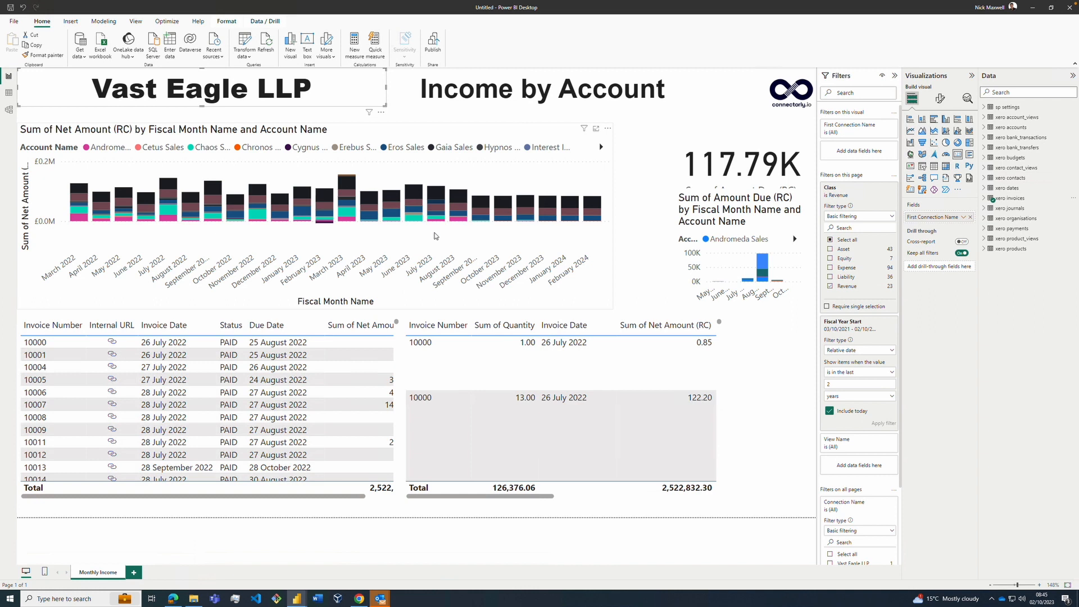
Step: Replace Account Name with Journal Type from xero journals as the legend of the large monthly Net Amount (RC) chart
{"action": "left_click", "coordinate": [526, 174]}
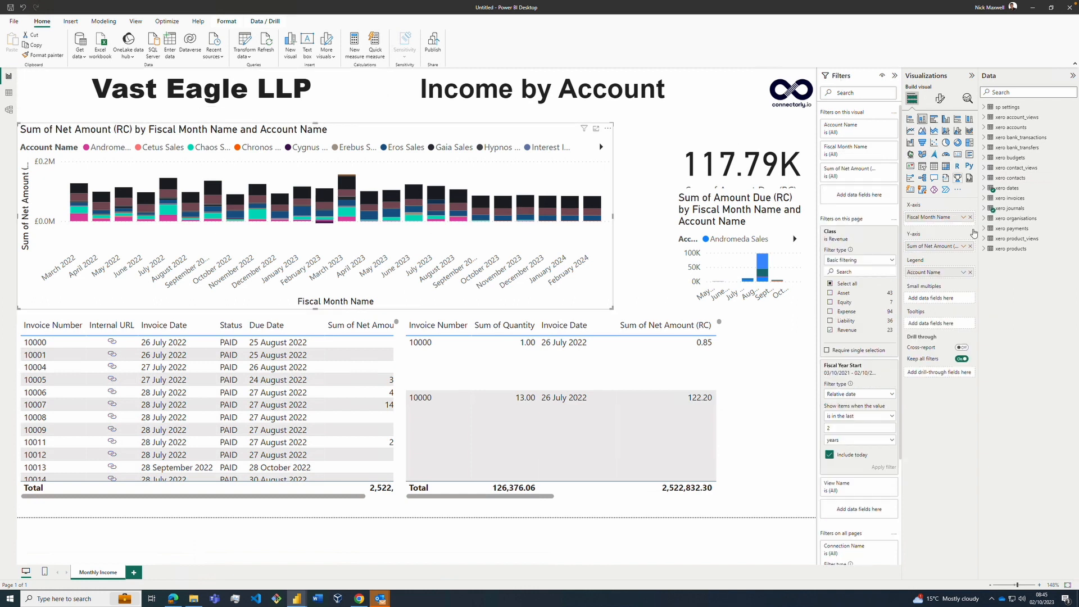
{"action": "left_click", "coordinate": [971, 272]}
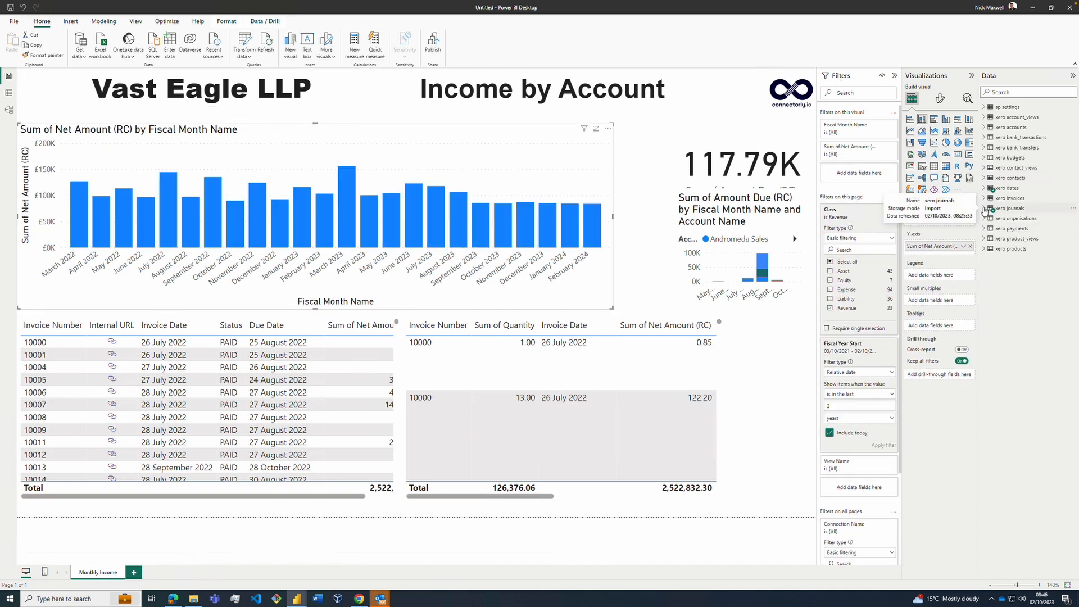
{"action": "left_click", "coordinate": [984, 208]}
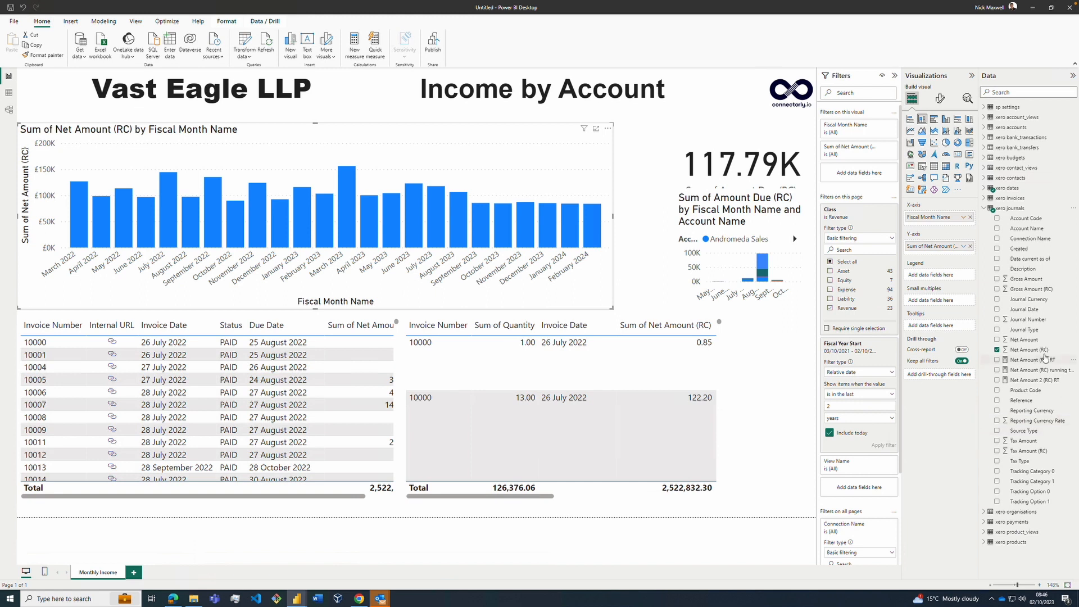
{"action": "left_click", "coordinate": [997, 331]}
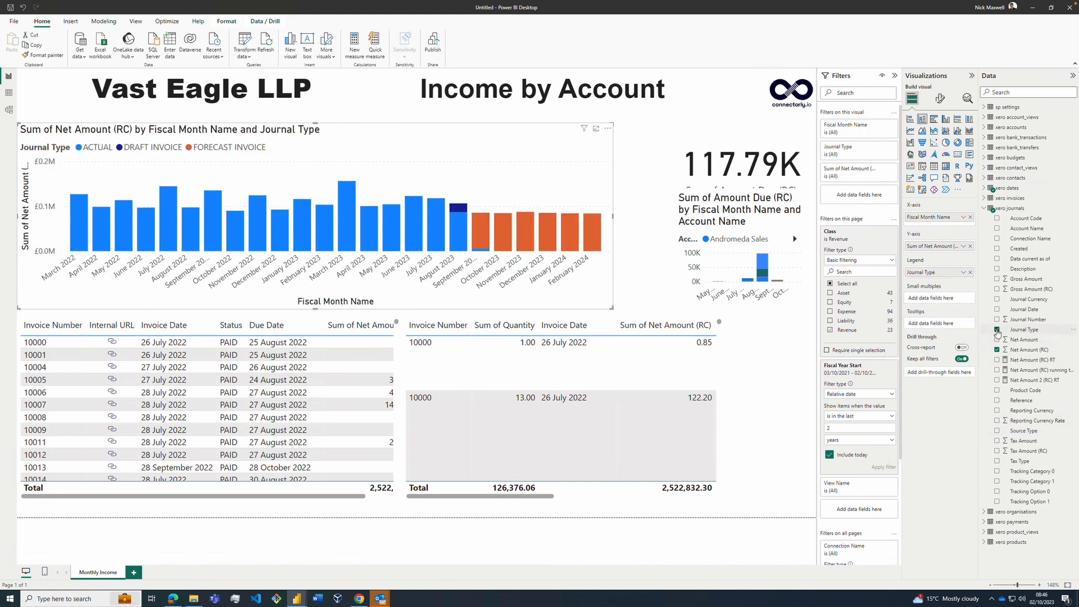
{"action": "mouse_move", "coordinate": [465, 236]}
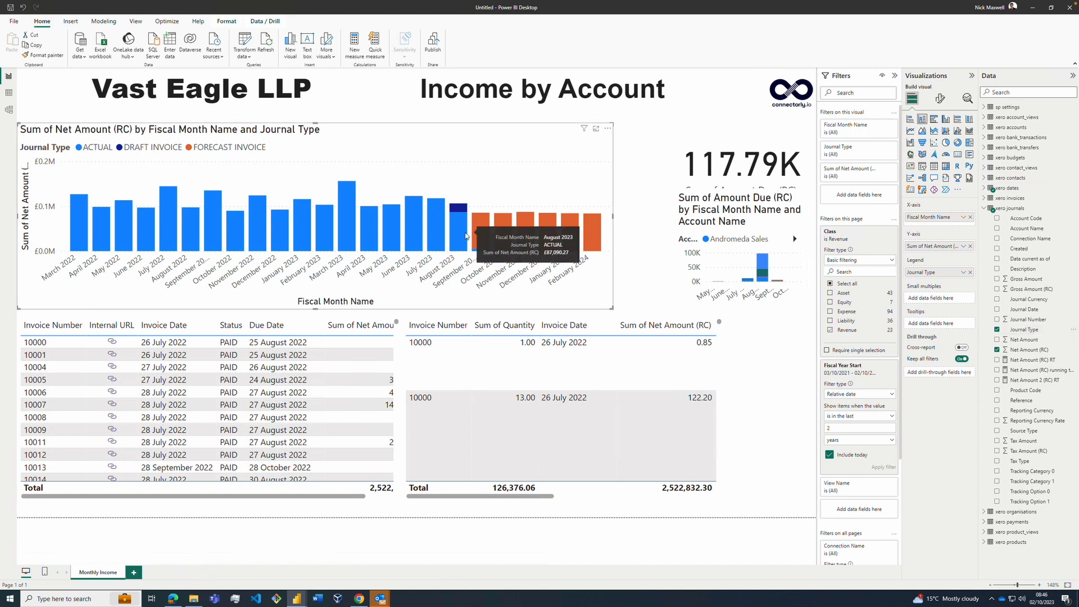